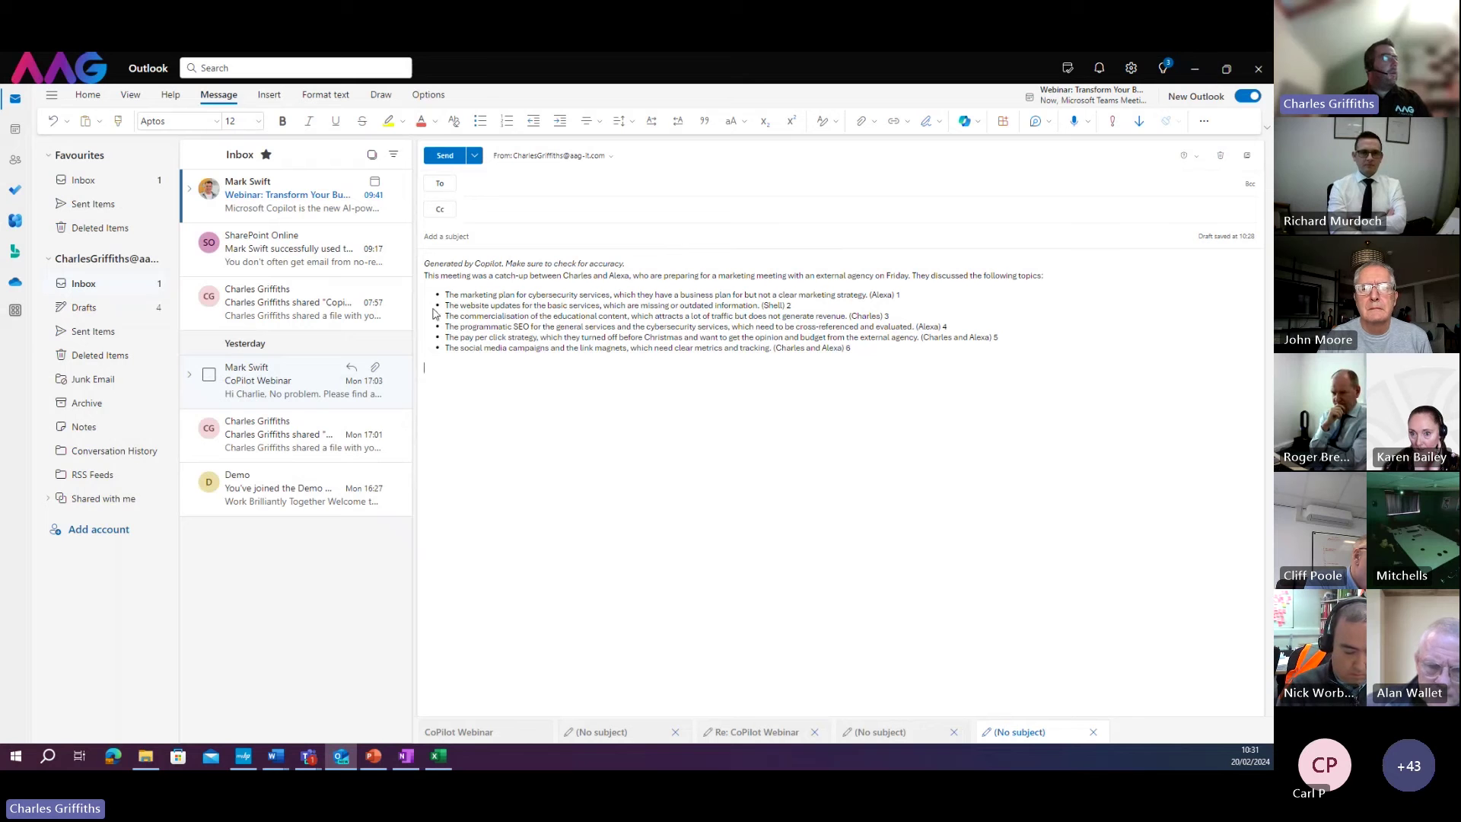
Open the CoPilot Webinar email from yesterday that carries the two attached guides
left_click(268, 312)
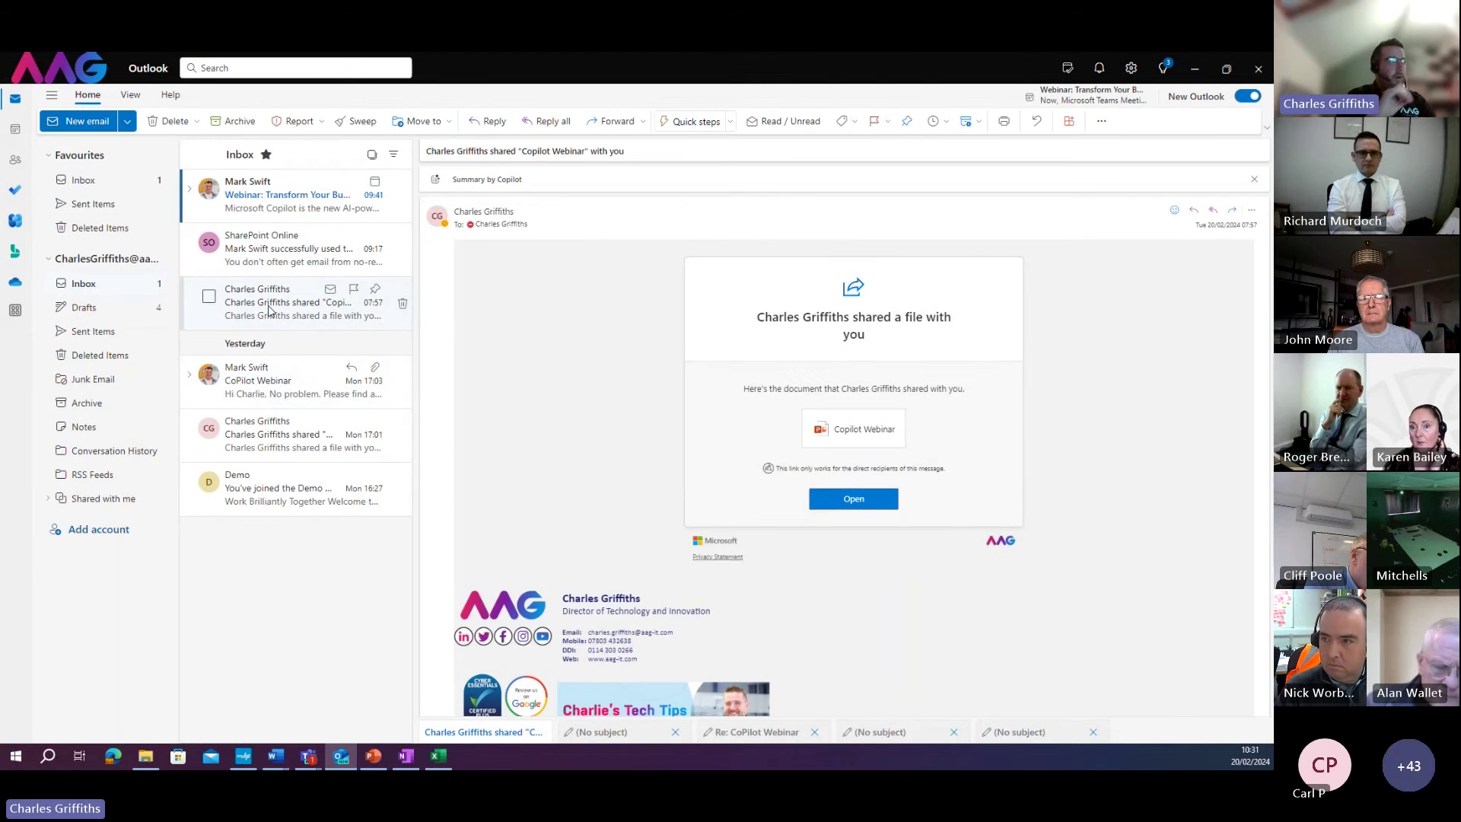
left_click(276, 390)
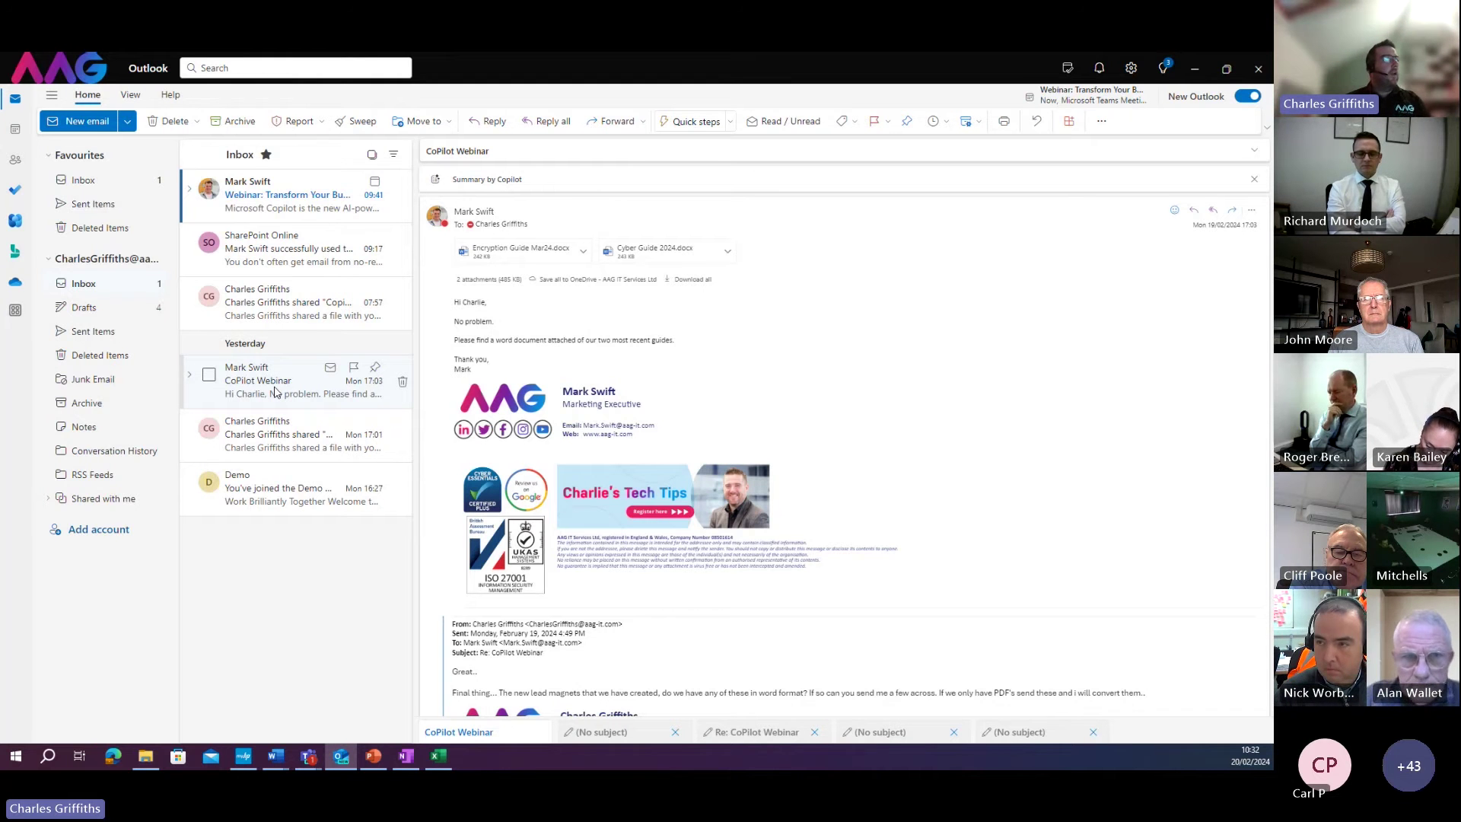
Expand the earlier thread message, show the Summary by Copilot, and follow its citation 4
scroll(592, 400, "down", 3)
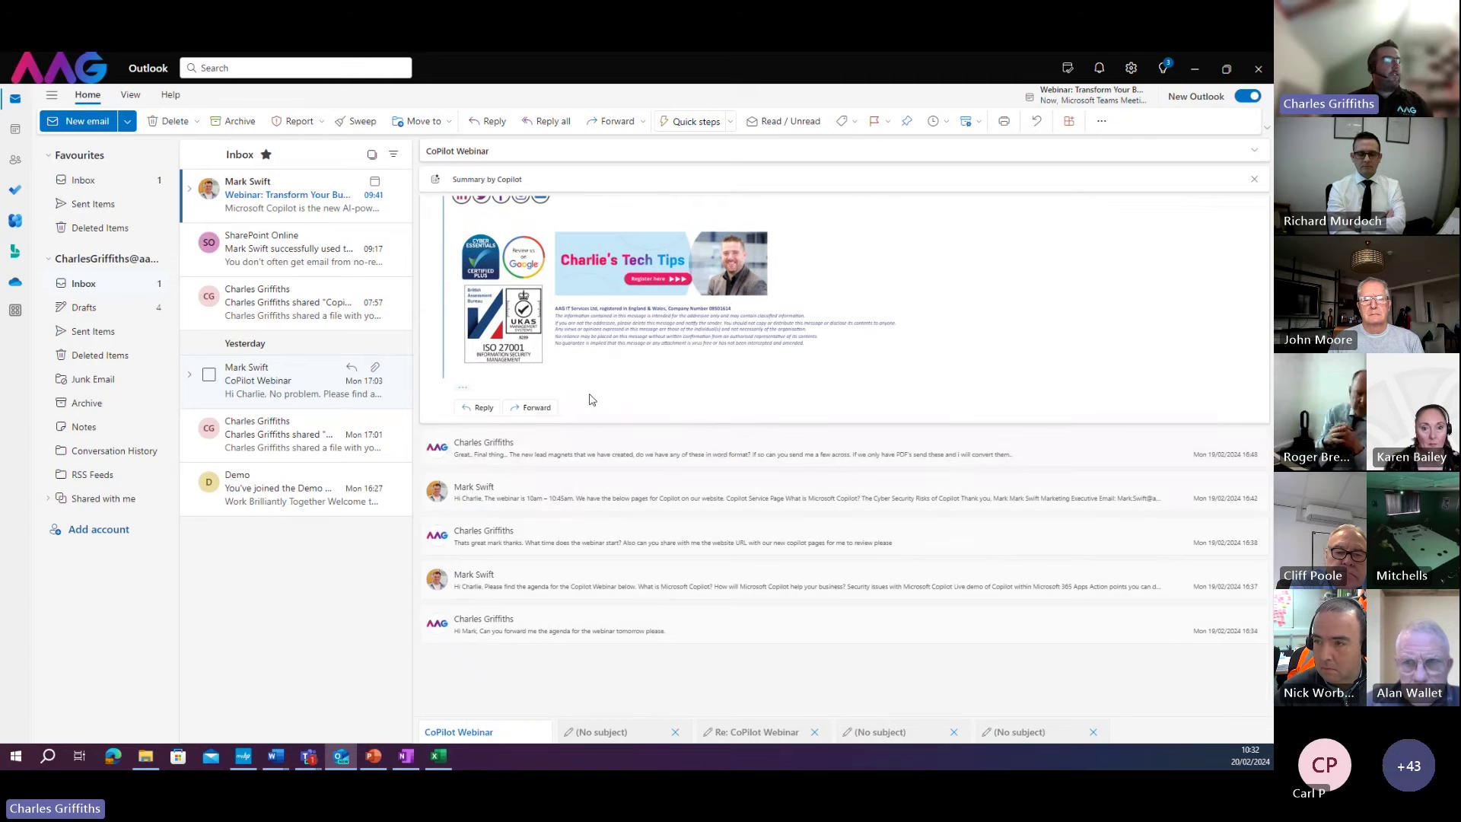
left_click(659, 599)
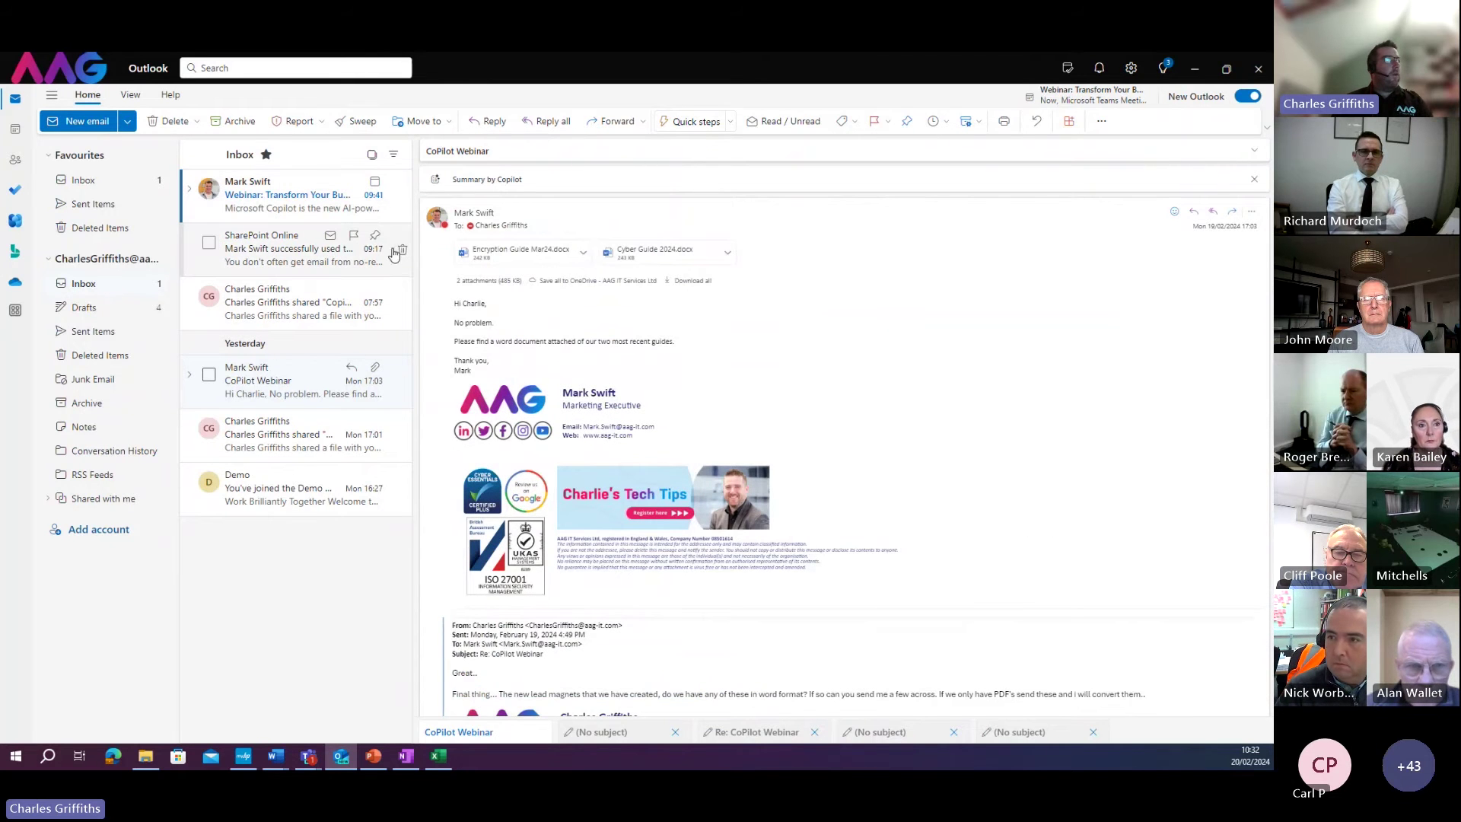
left_click(512, 185)
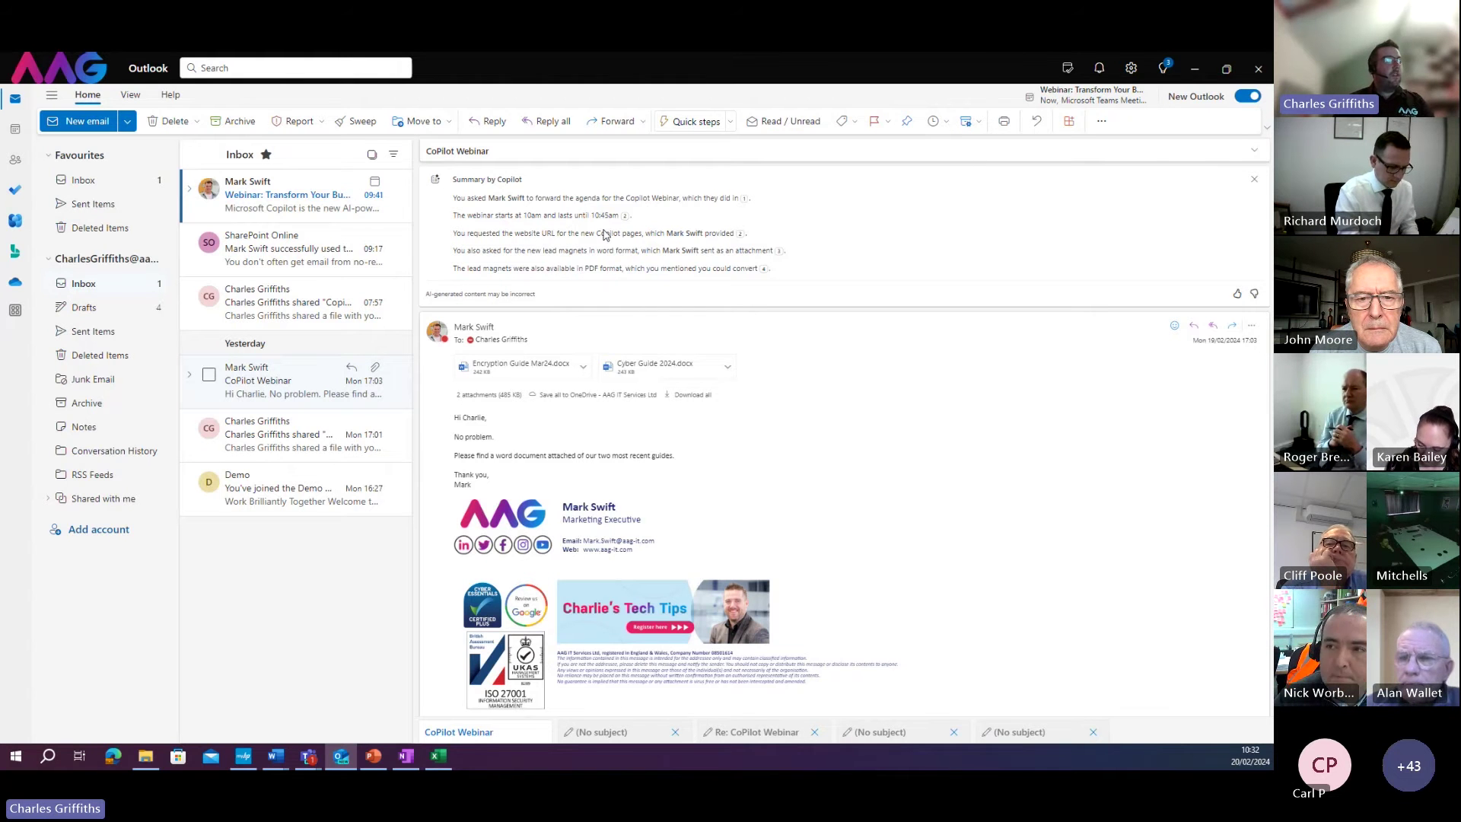
scroll(670, 457, "down", 8)
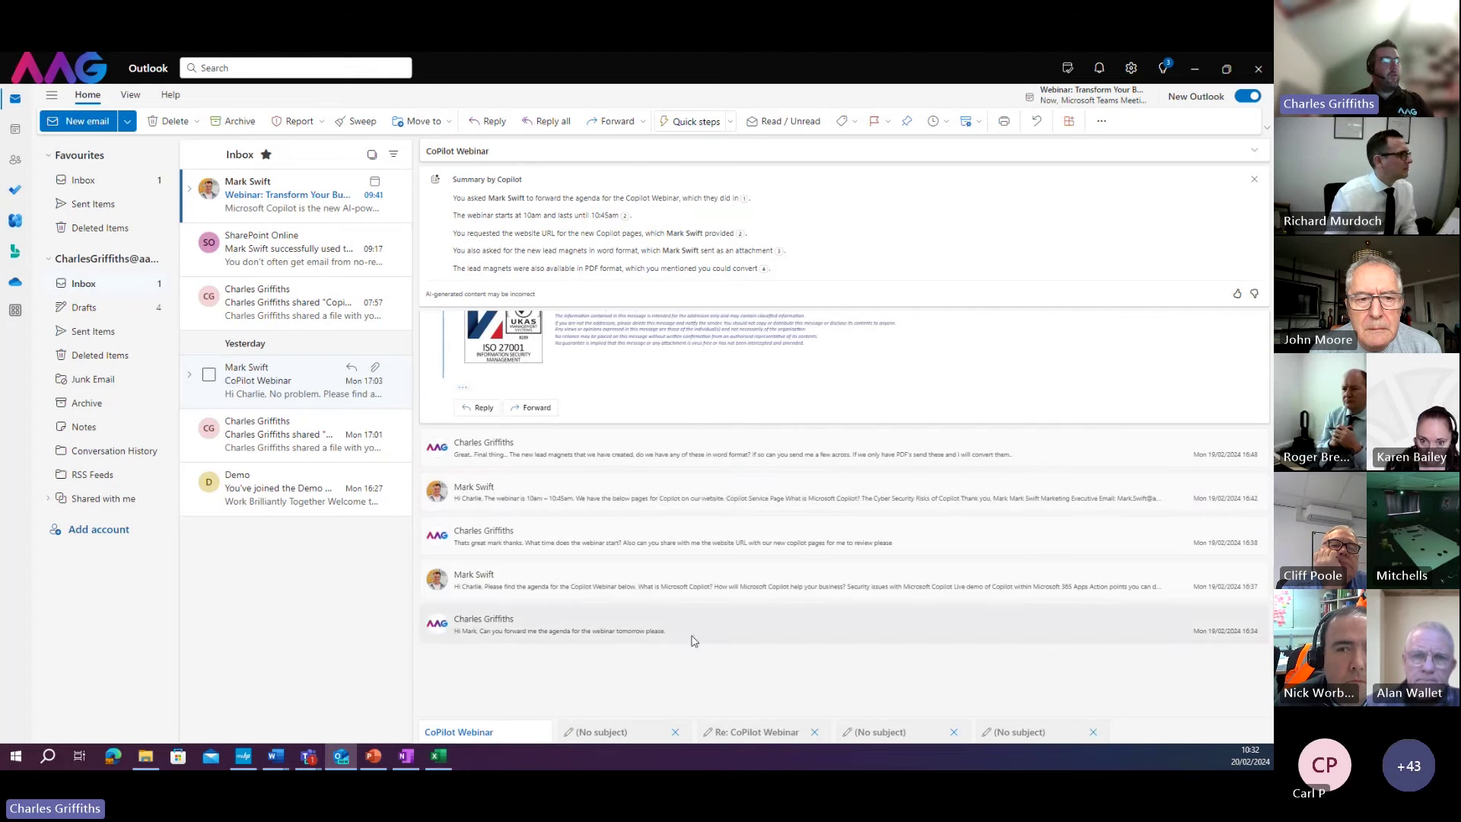
scroll(694, 640, "up", 6)
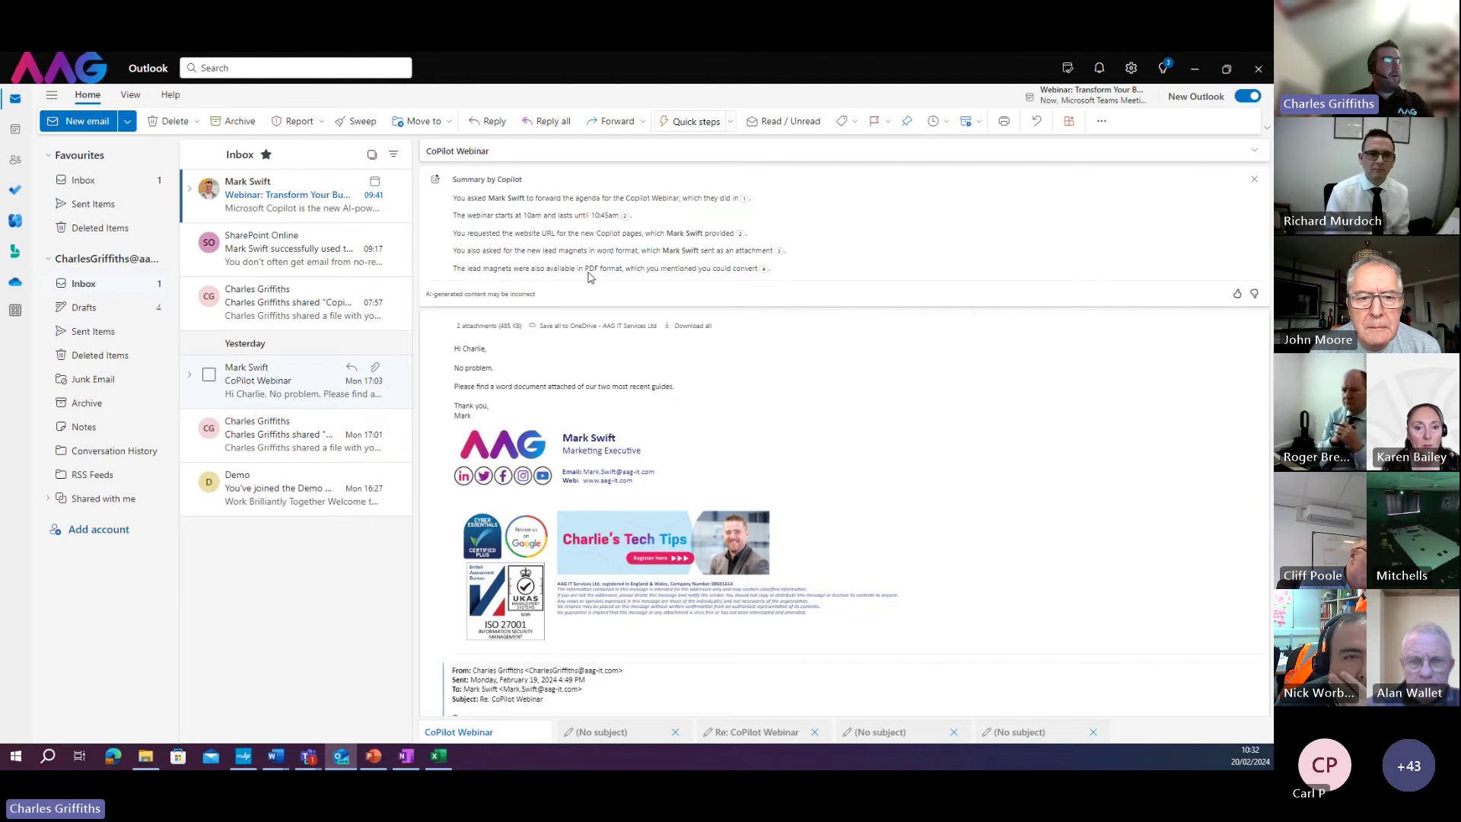
left_click(765, 274)
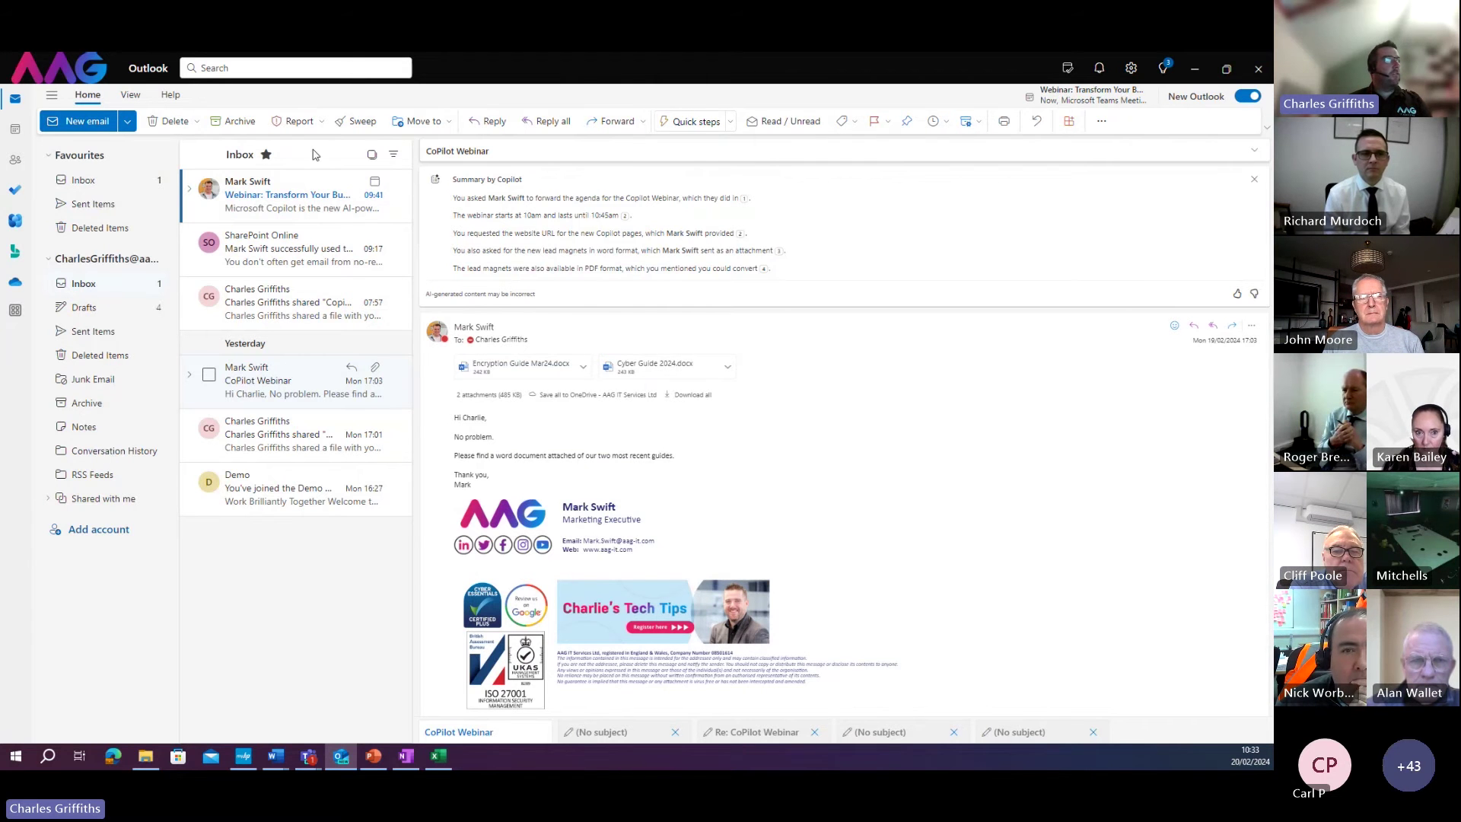
Start a new blank email and bring up its Draft with Copilot prompt box
left_click(90, 124)
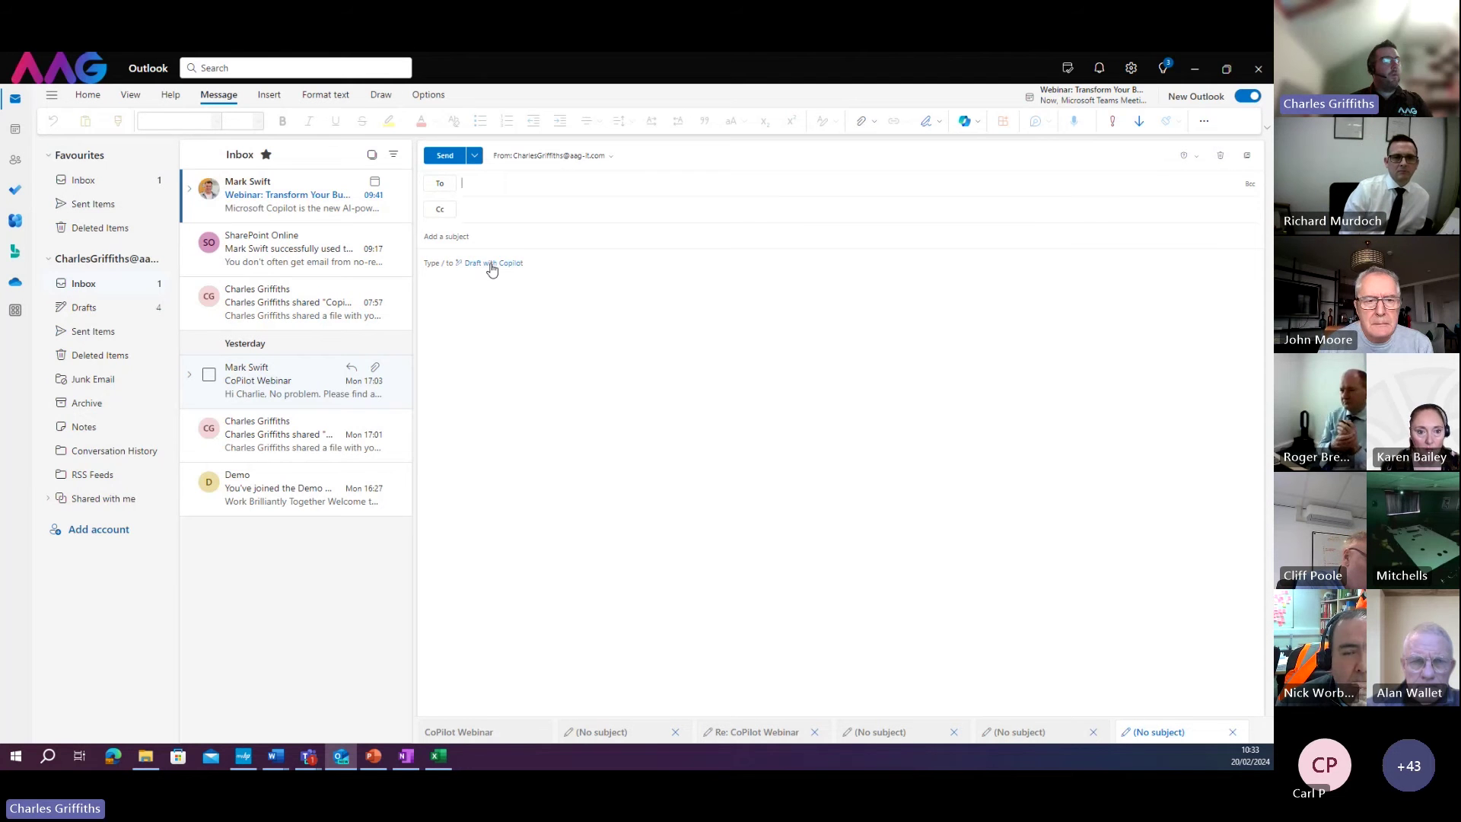
left_click(491, 267)
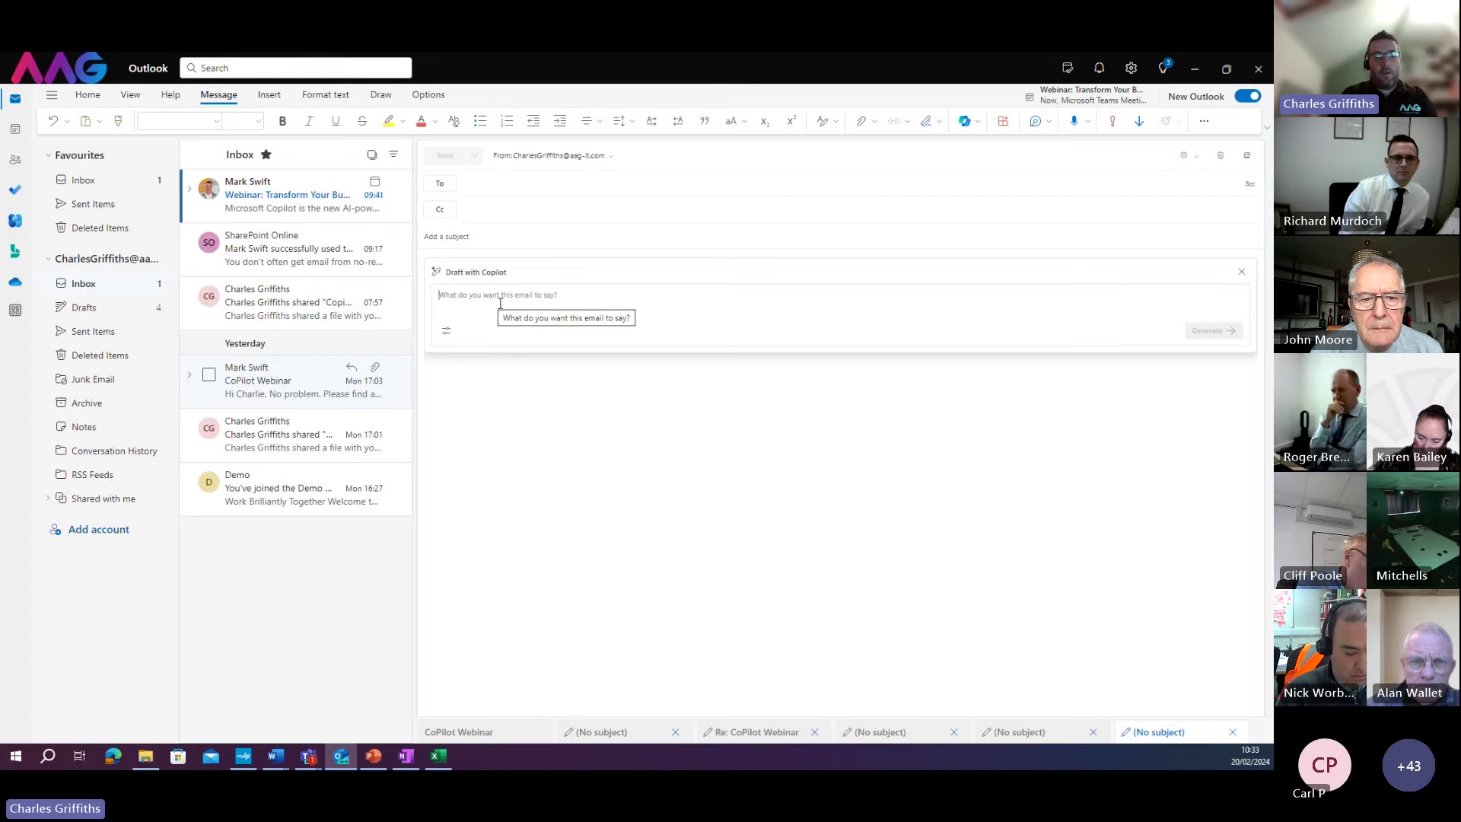
type("s")
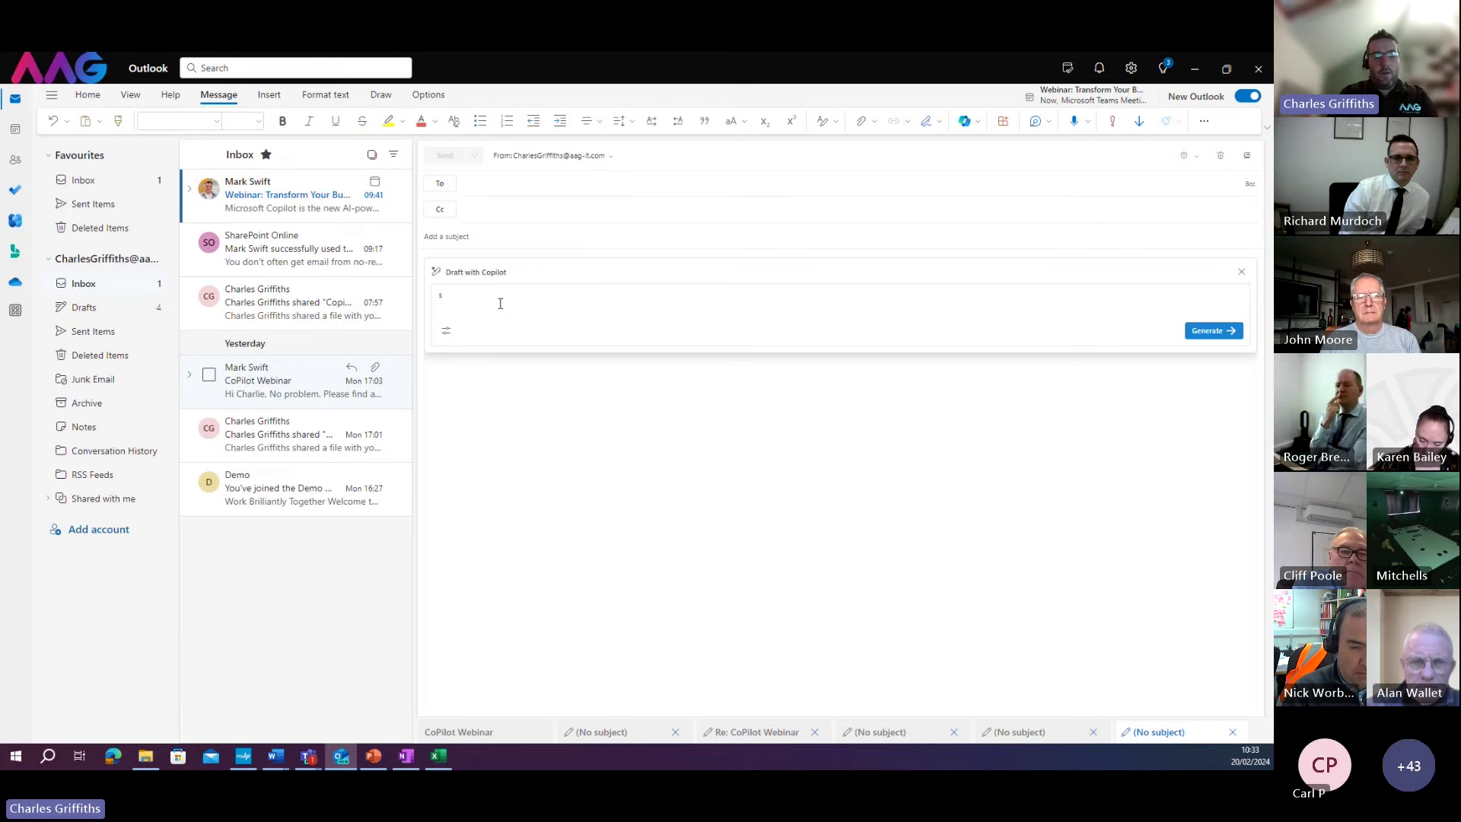
key("BackSpace")
type("s")
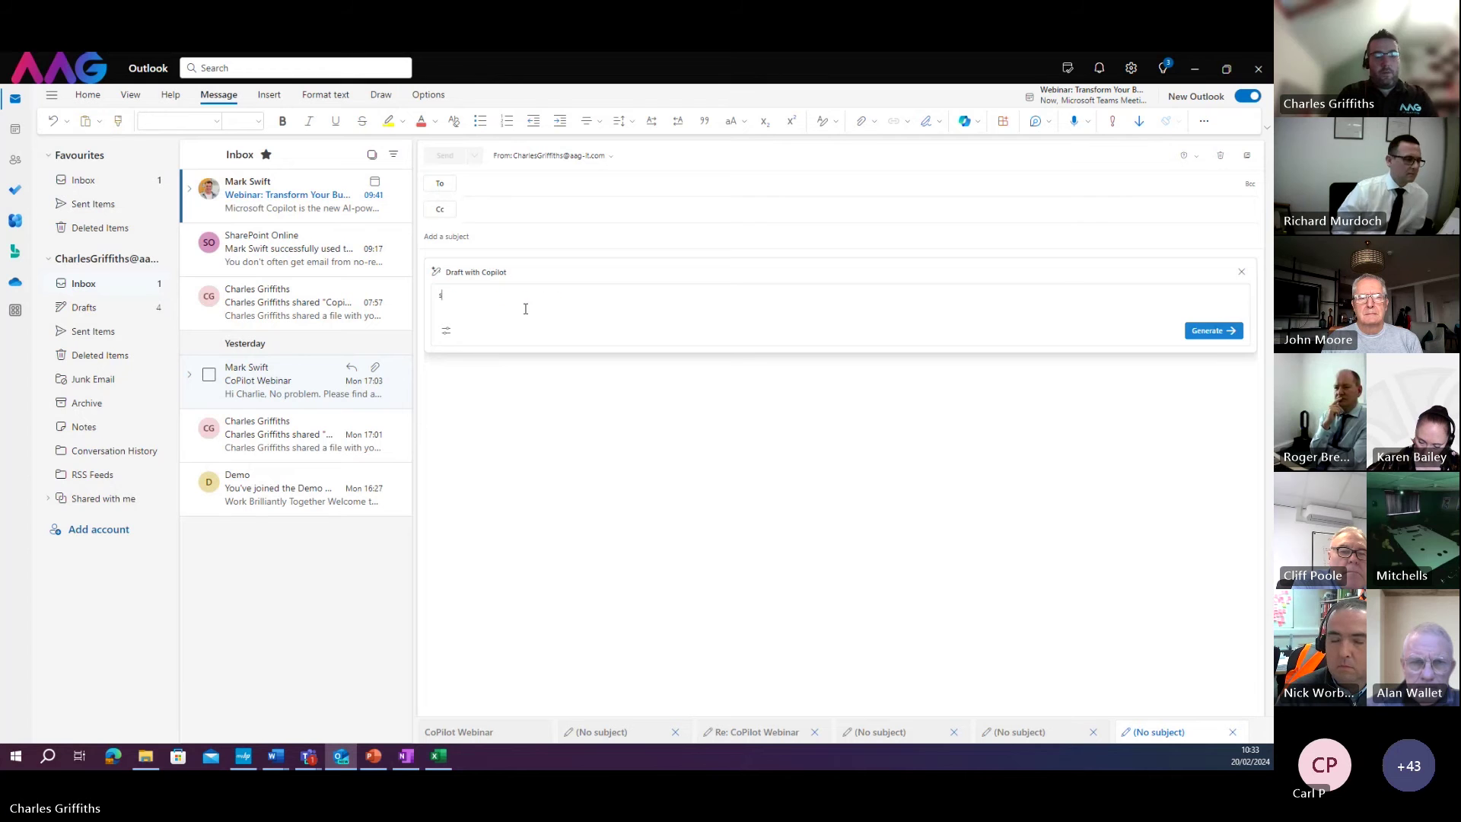
key("BackSpace")
Write the Copilot prompt for an all-staff email thanking them for this year's hard work and sharing plans for the year ahead
type("cre")
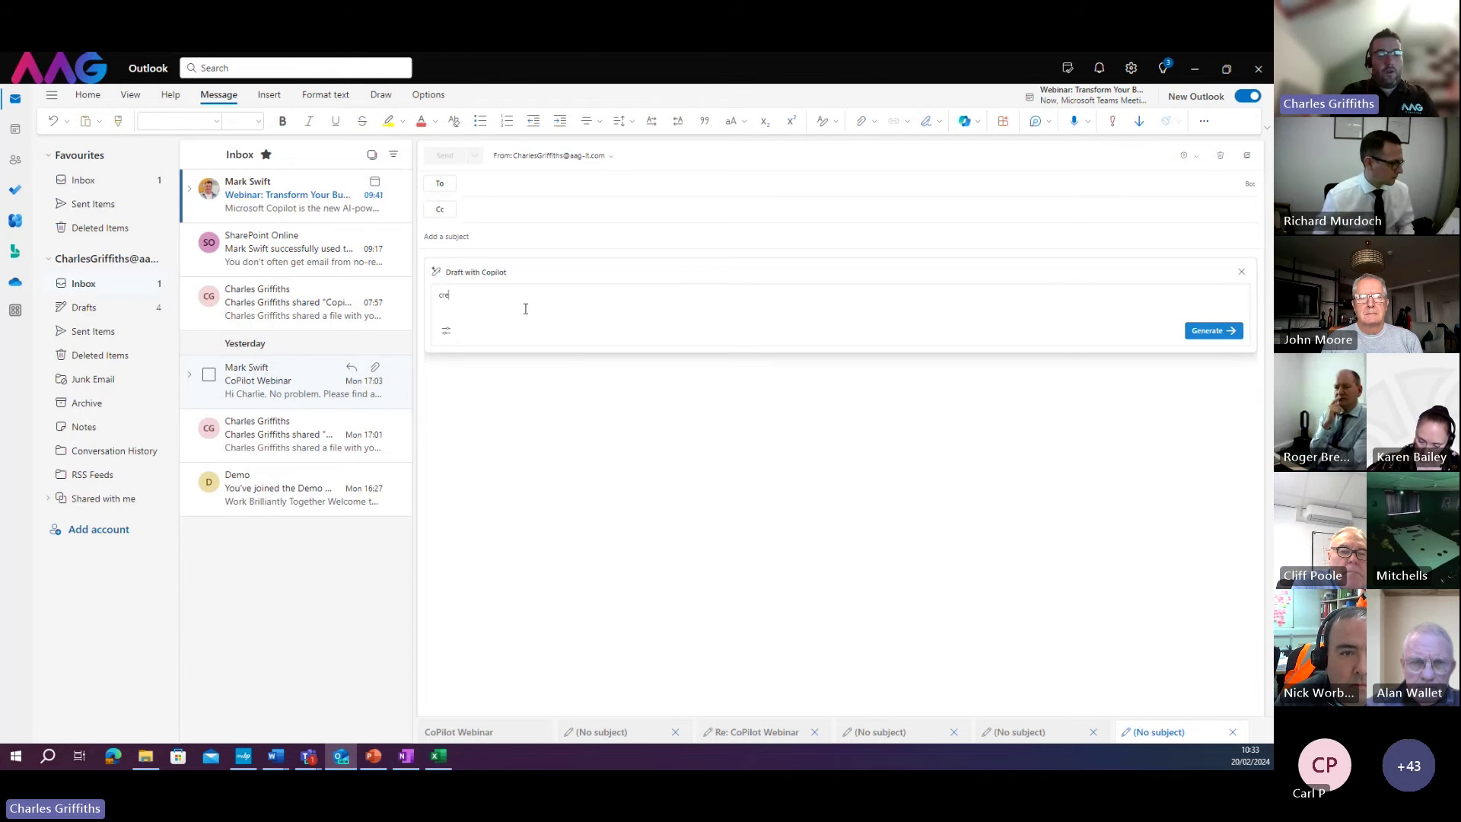
type("ate email to send to all staff thanking")
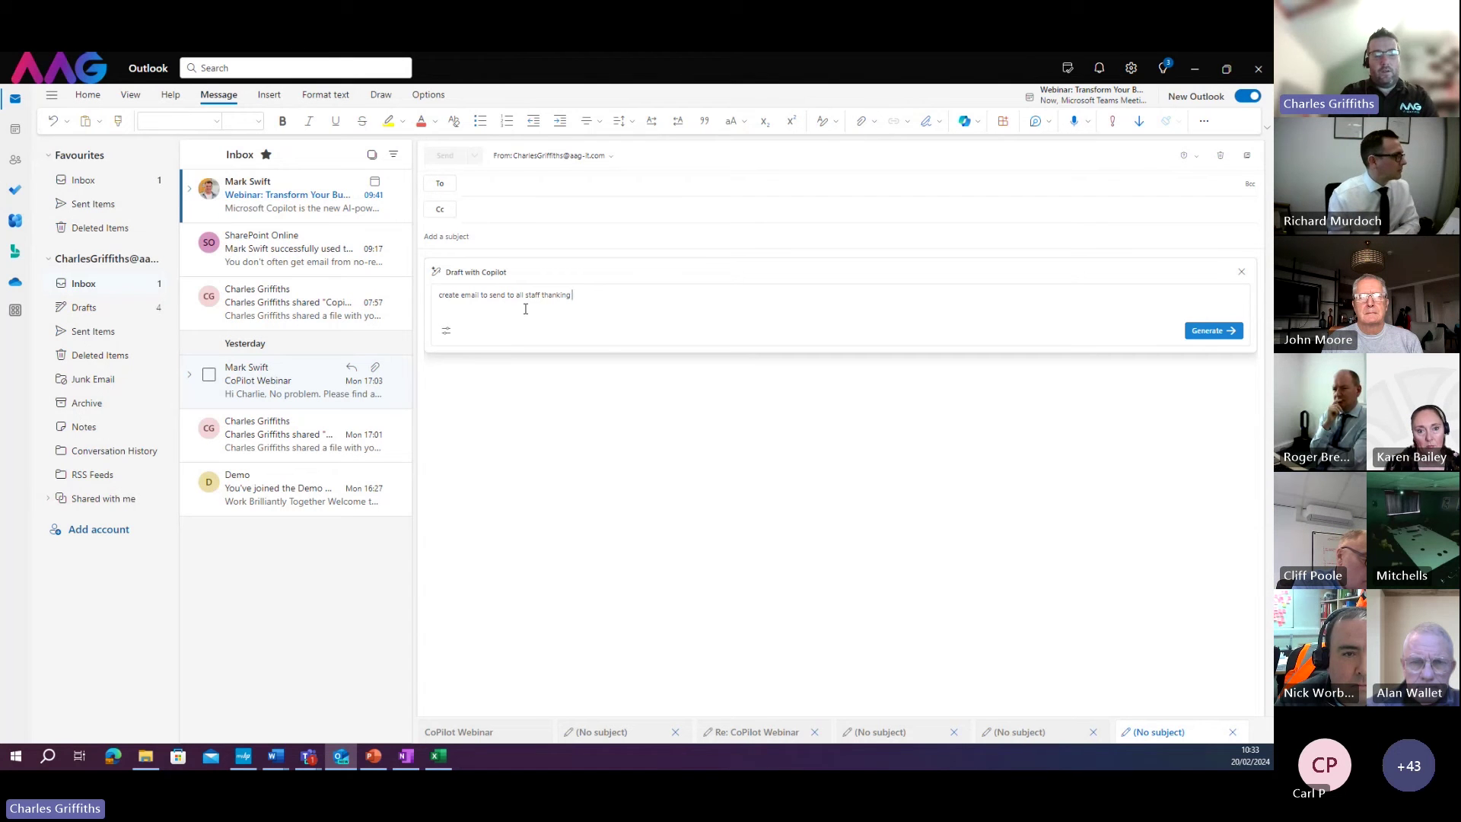
type(" the")
key("BackSpace")
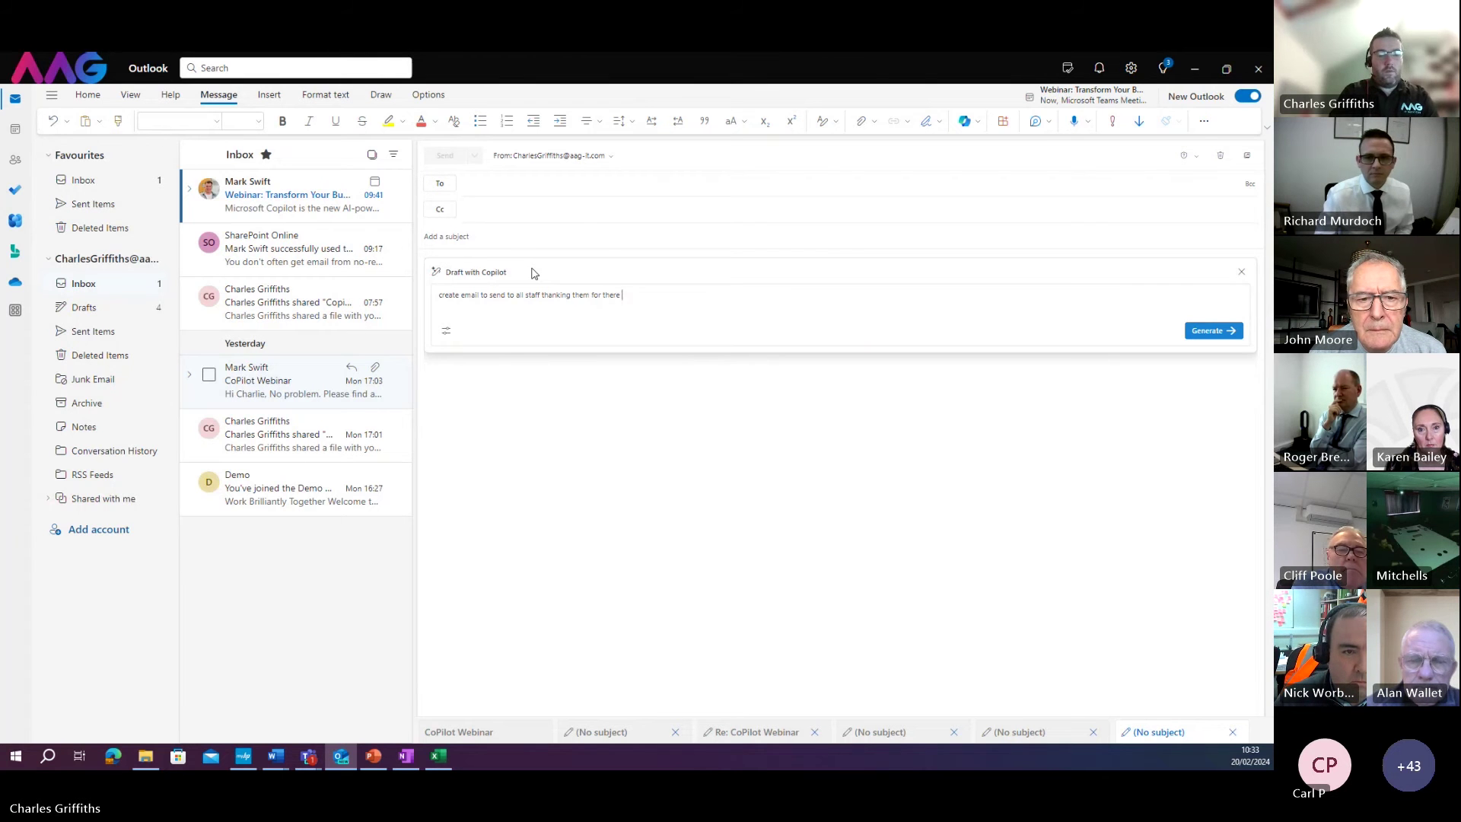
type("hard work this ")
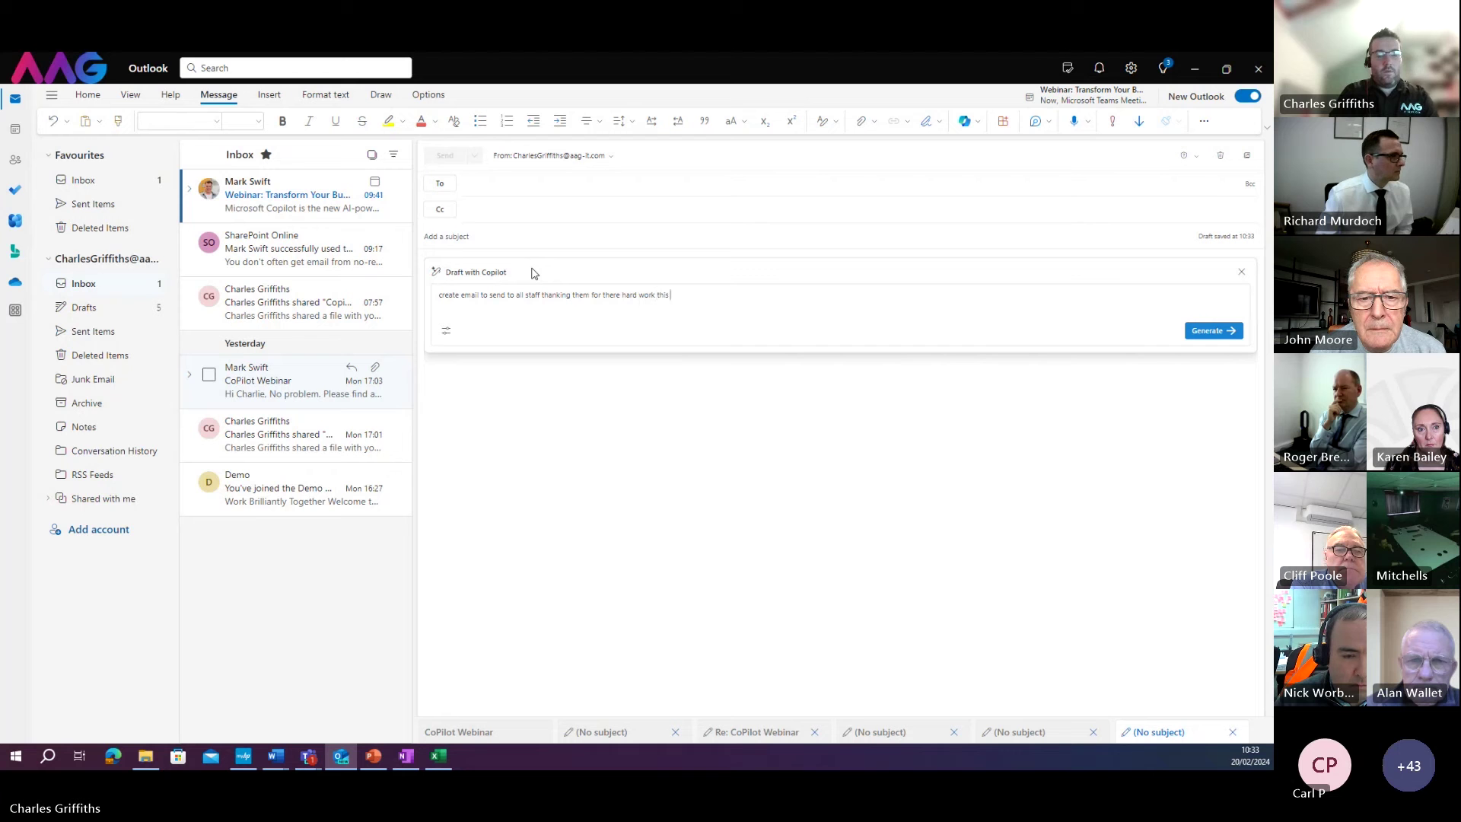
type("year, and")
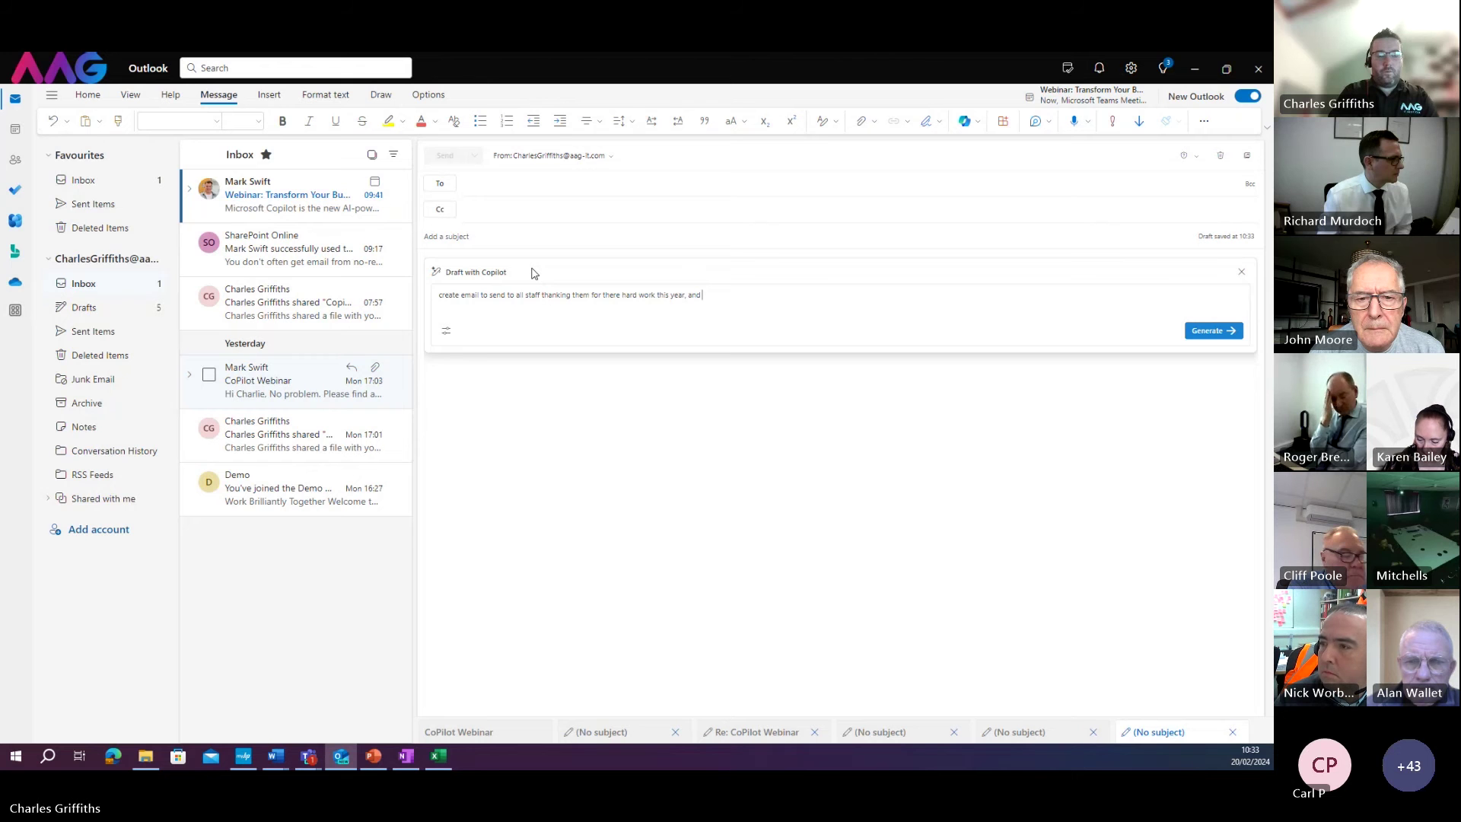
type("ex")
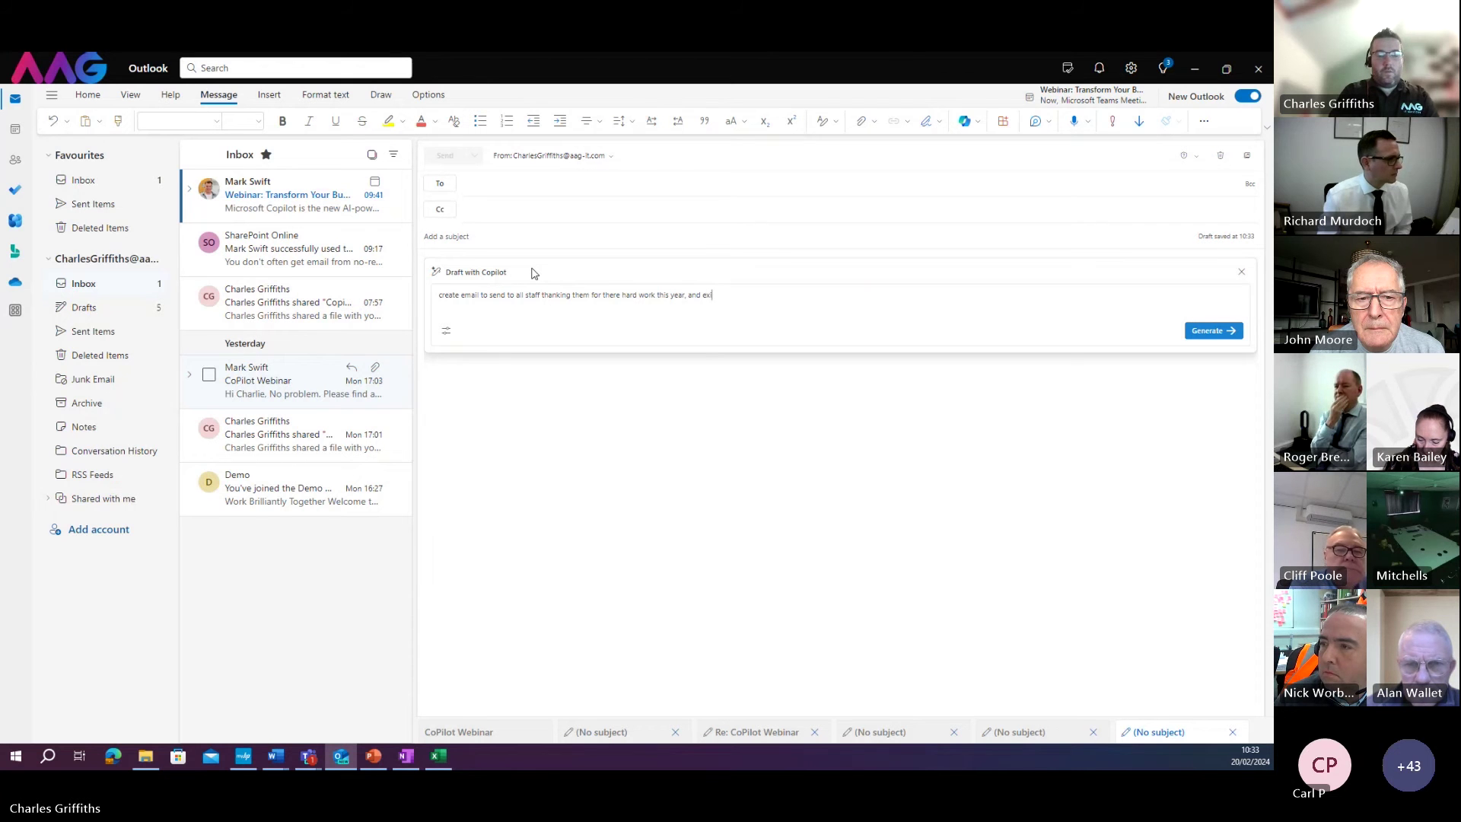
type("isting plans for the year ahead")
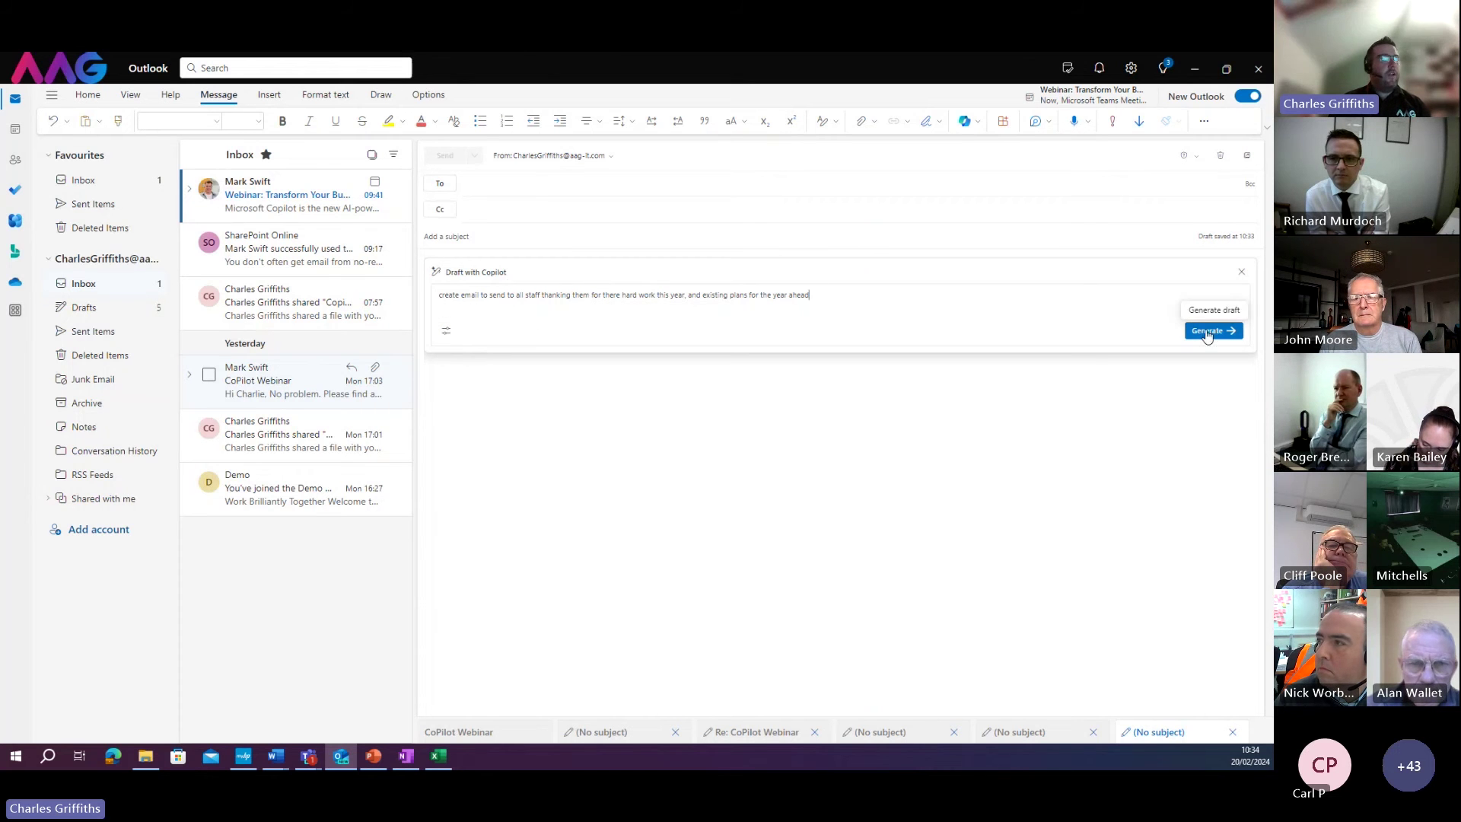
Set the Copilot draft to Medium length and Casual tone, then generate it
left_click(446, 332)
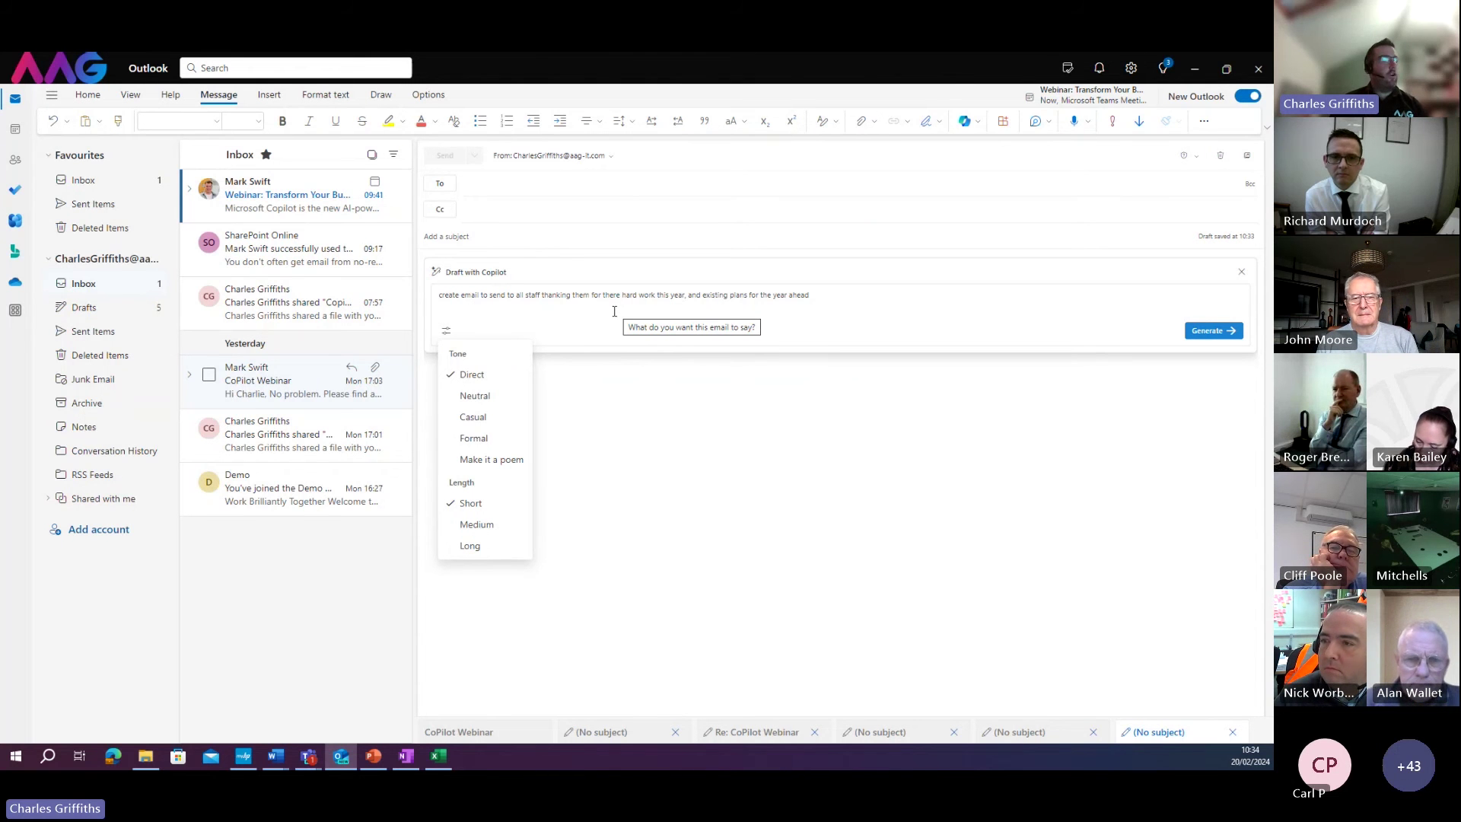
left_click(488, 532)
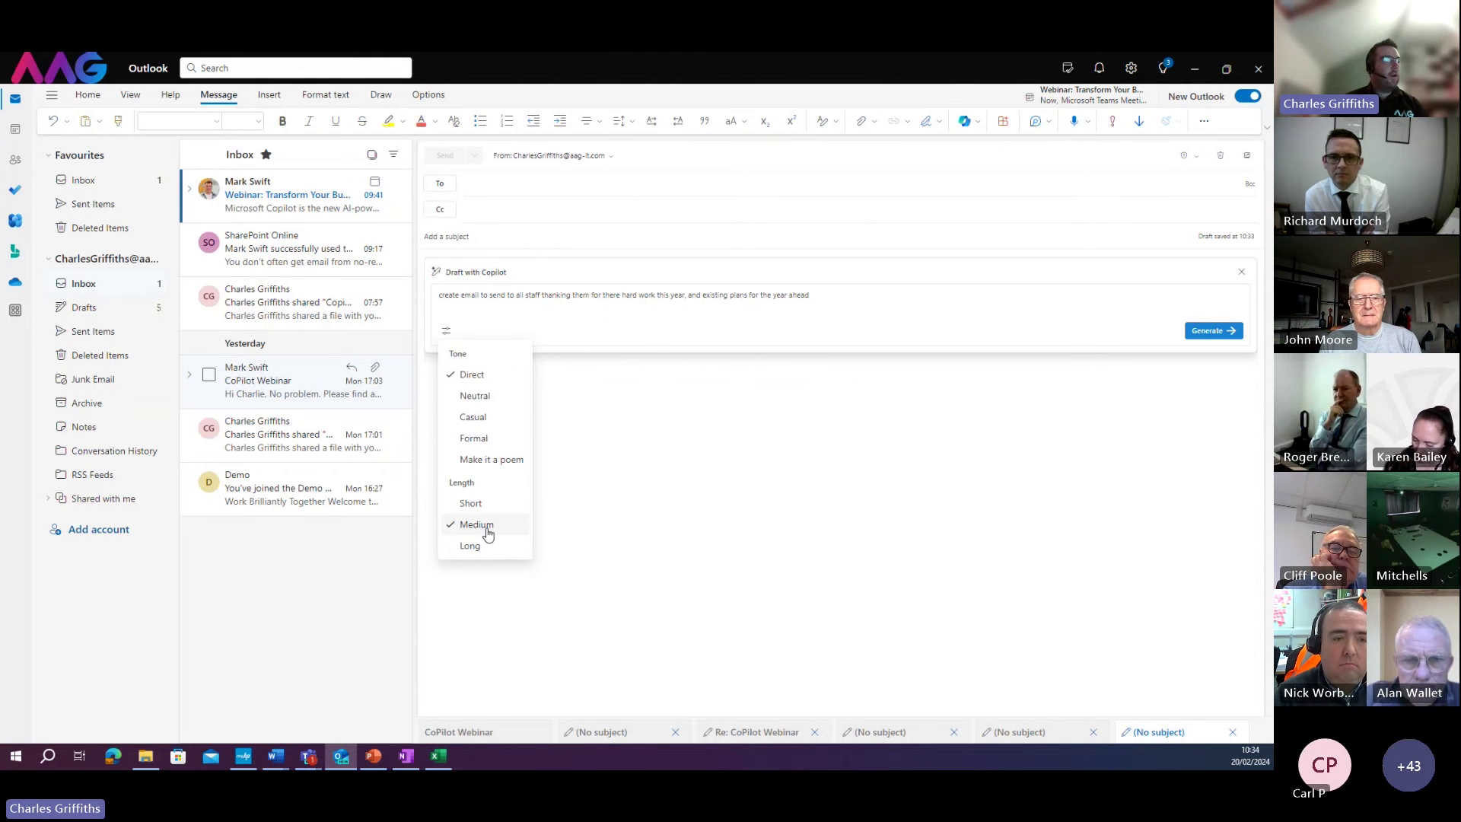
left_click(481, 419)
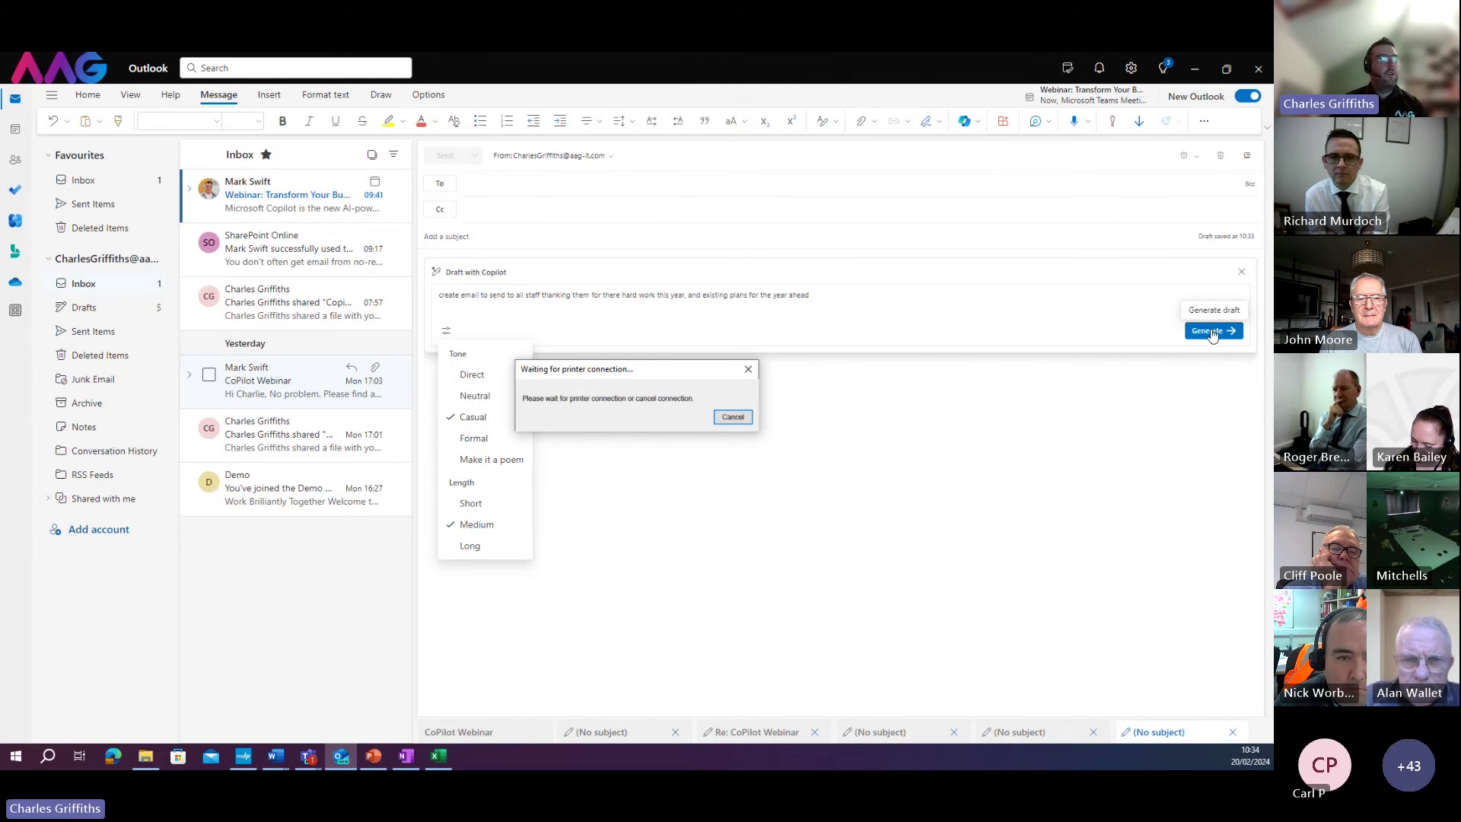
left_click(1212, 330)
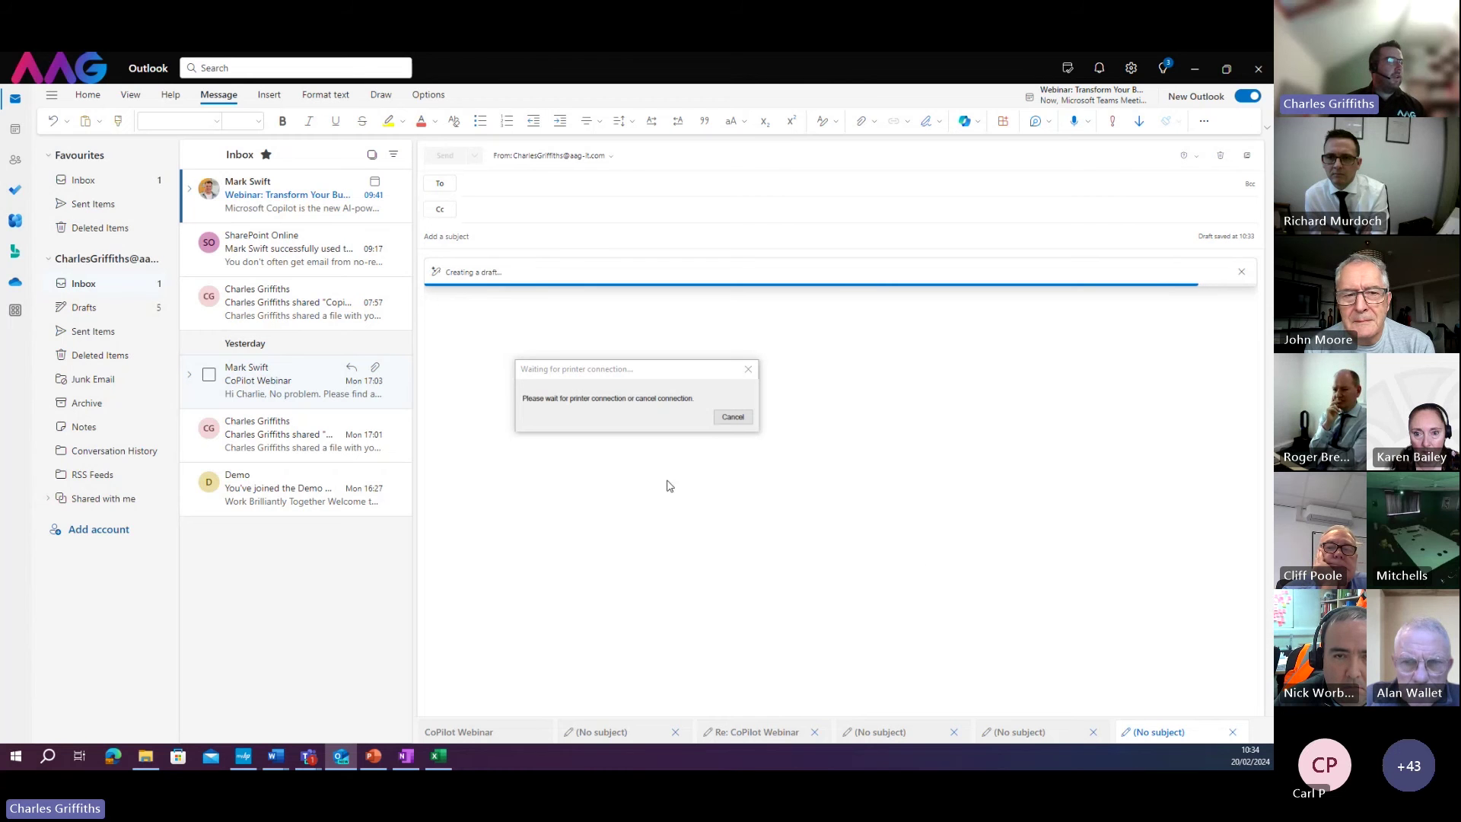
Cancel the printer connection message, review the Copilot draft, and regenerate a second version
left_click(733, 418)
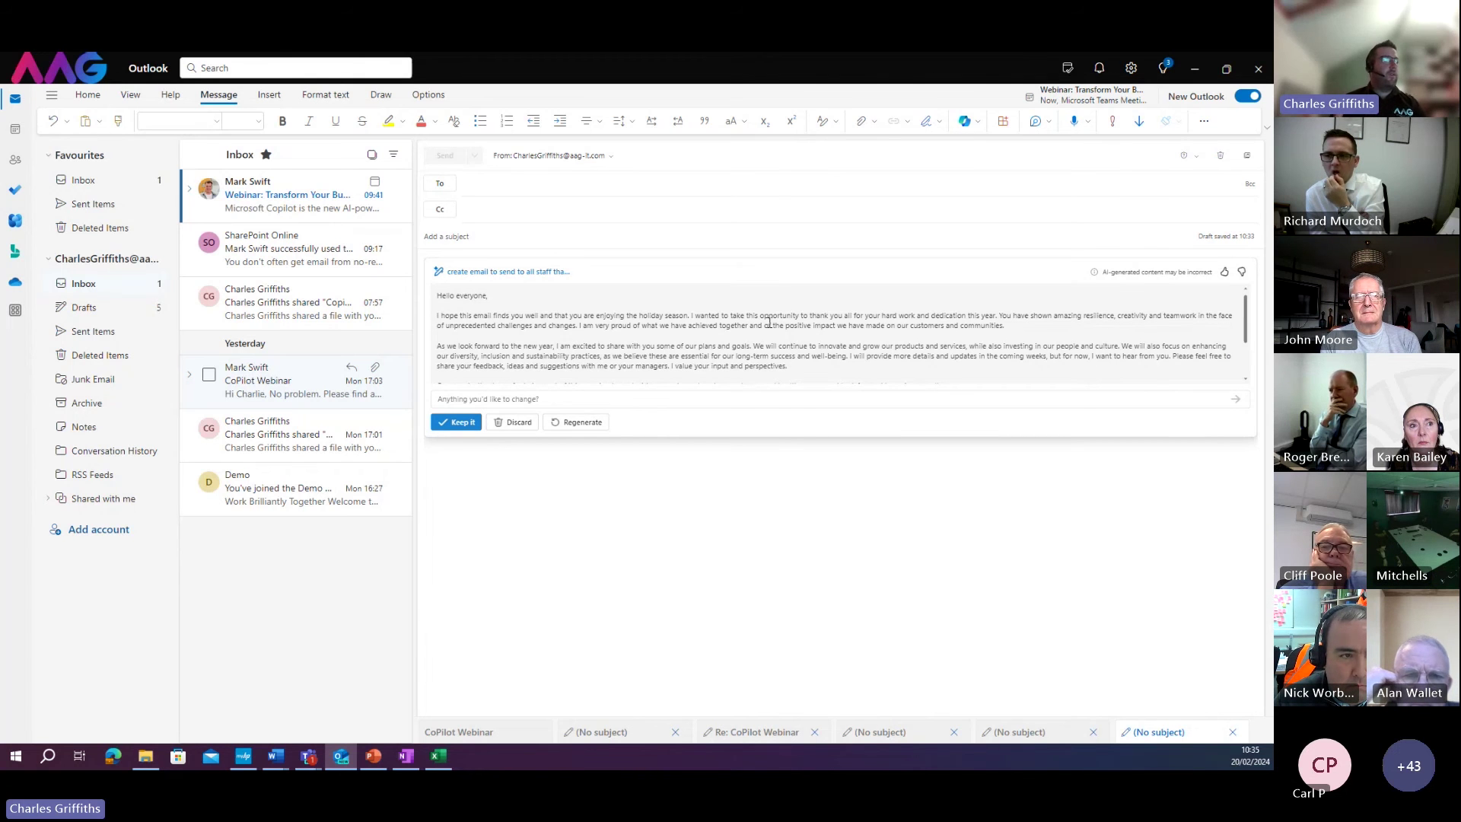
scroll(542, 360, "down", 3)
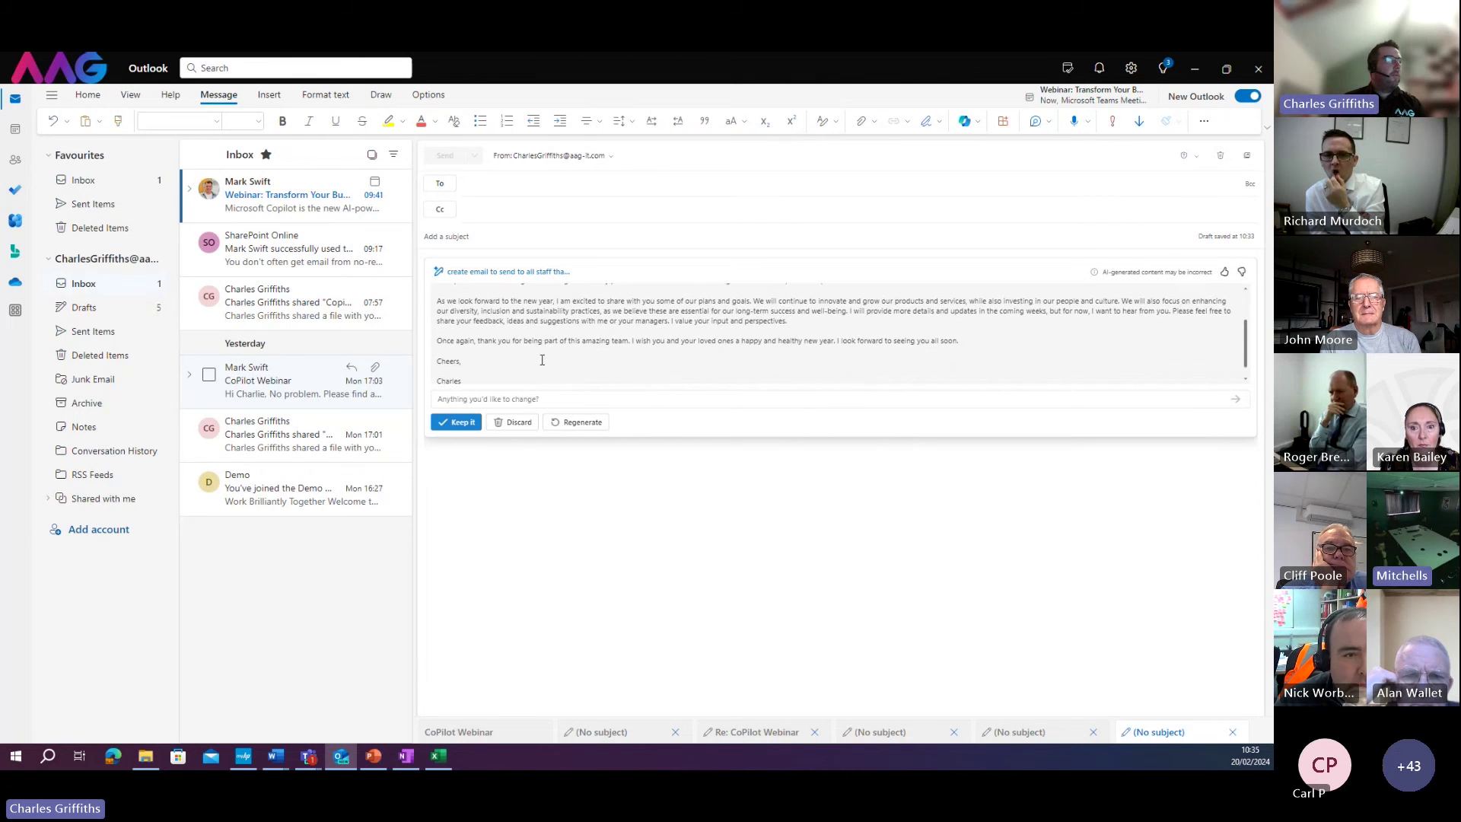
scroll(544, 364, "up", 3)
scroll(533, 357, "up", 1)
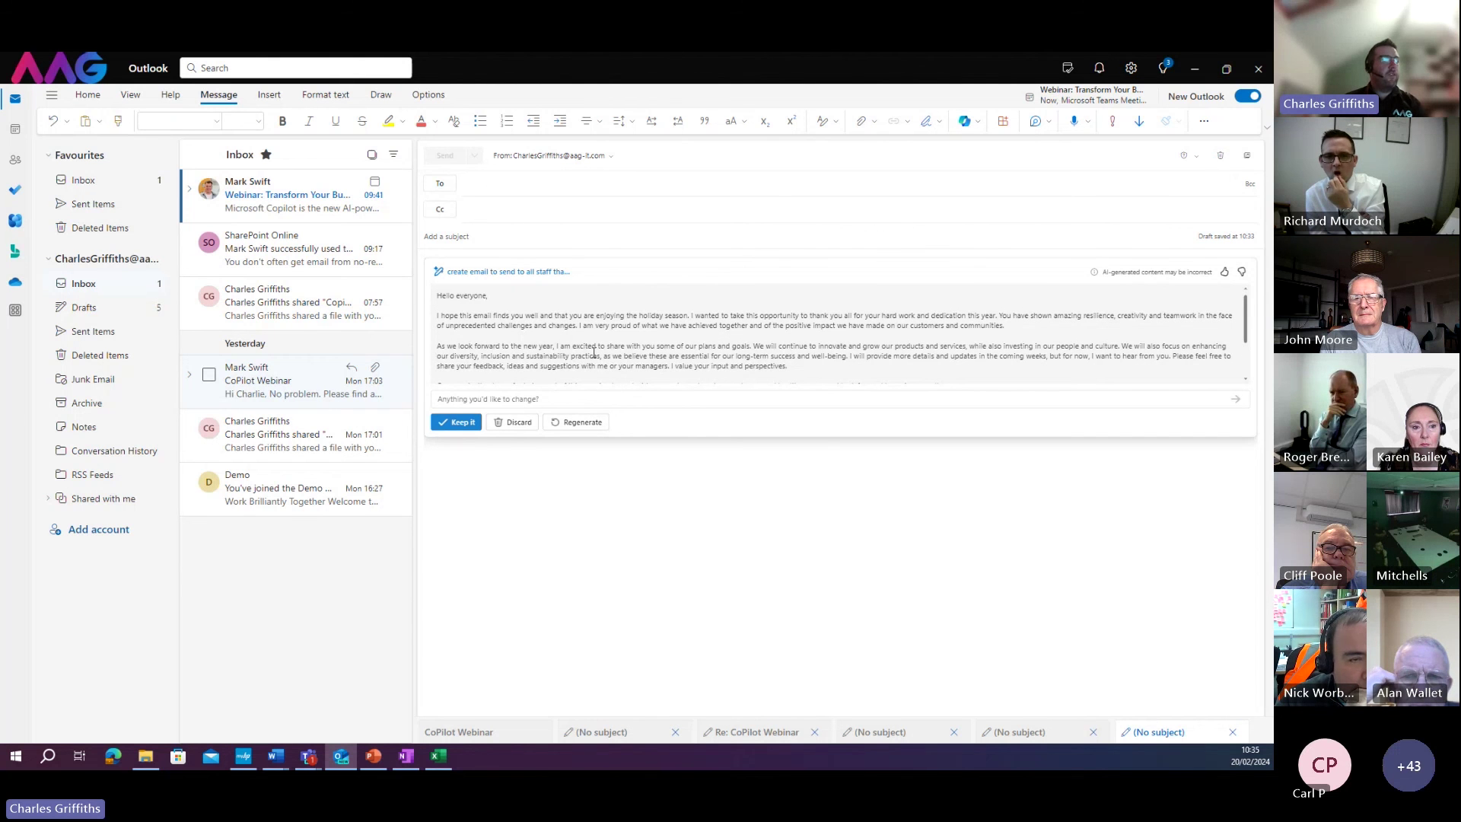
scroll(548, 320, "down", 3)
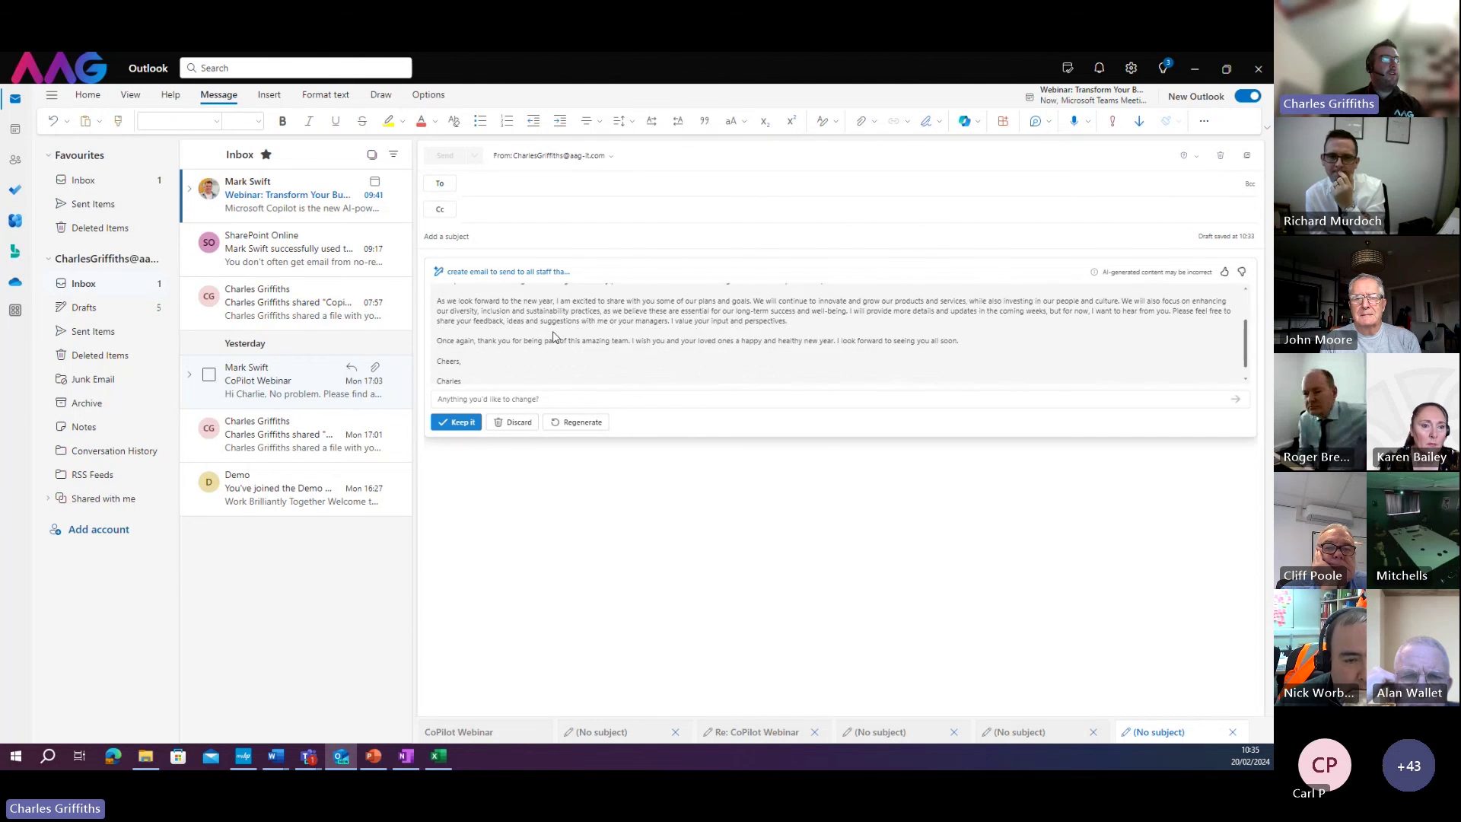
left_click(586, 425)
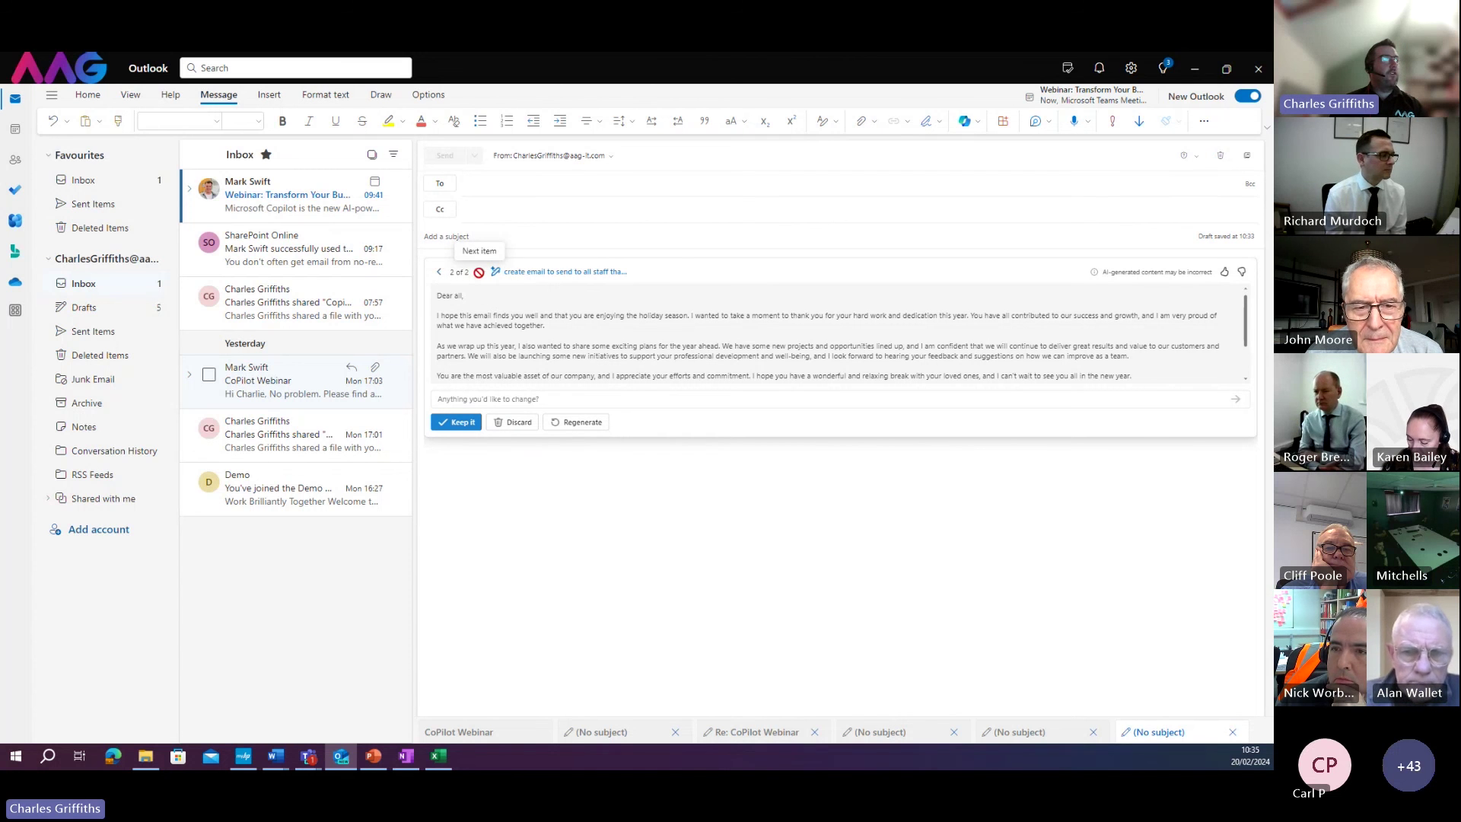
left_click(439, 272)
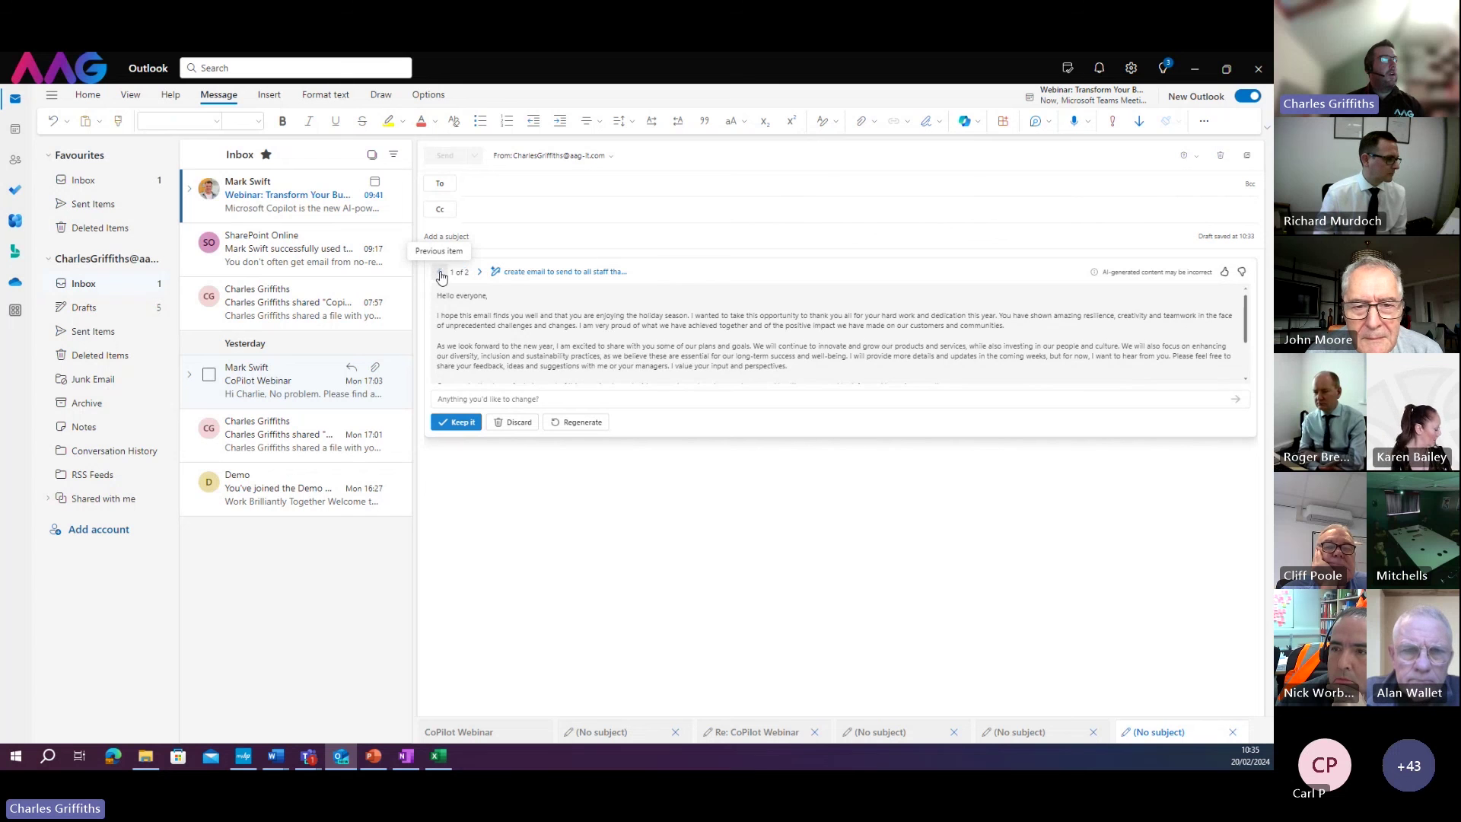
left_click(479, 272)
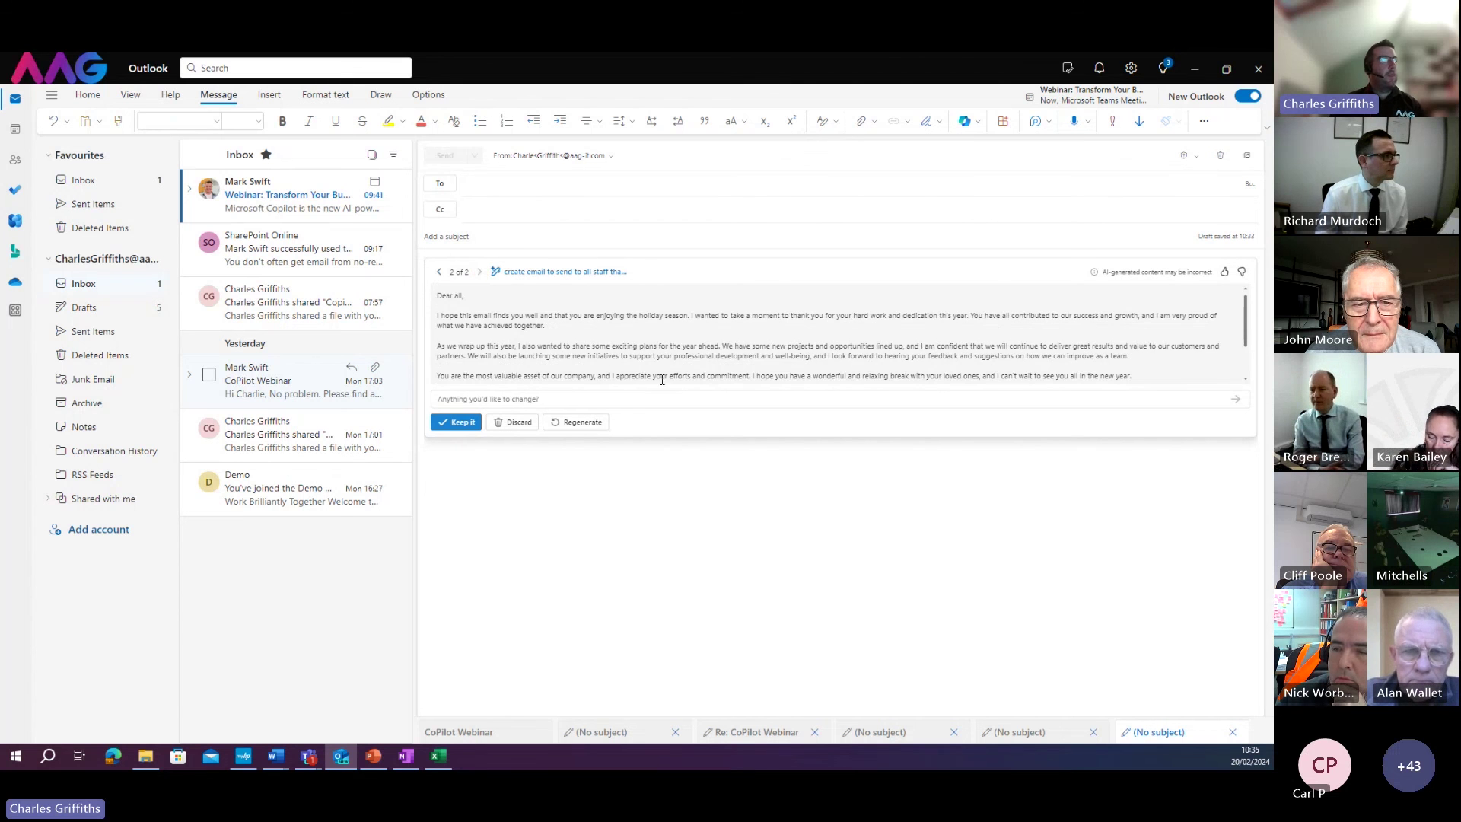
scroll(661, 366, "down", 1)
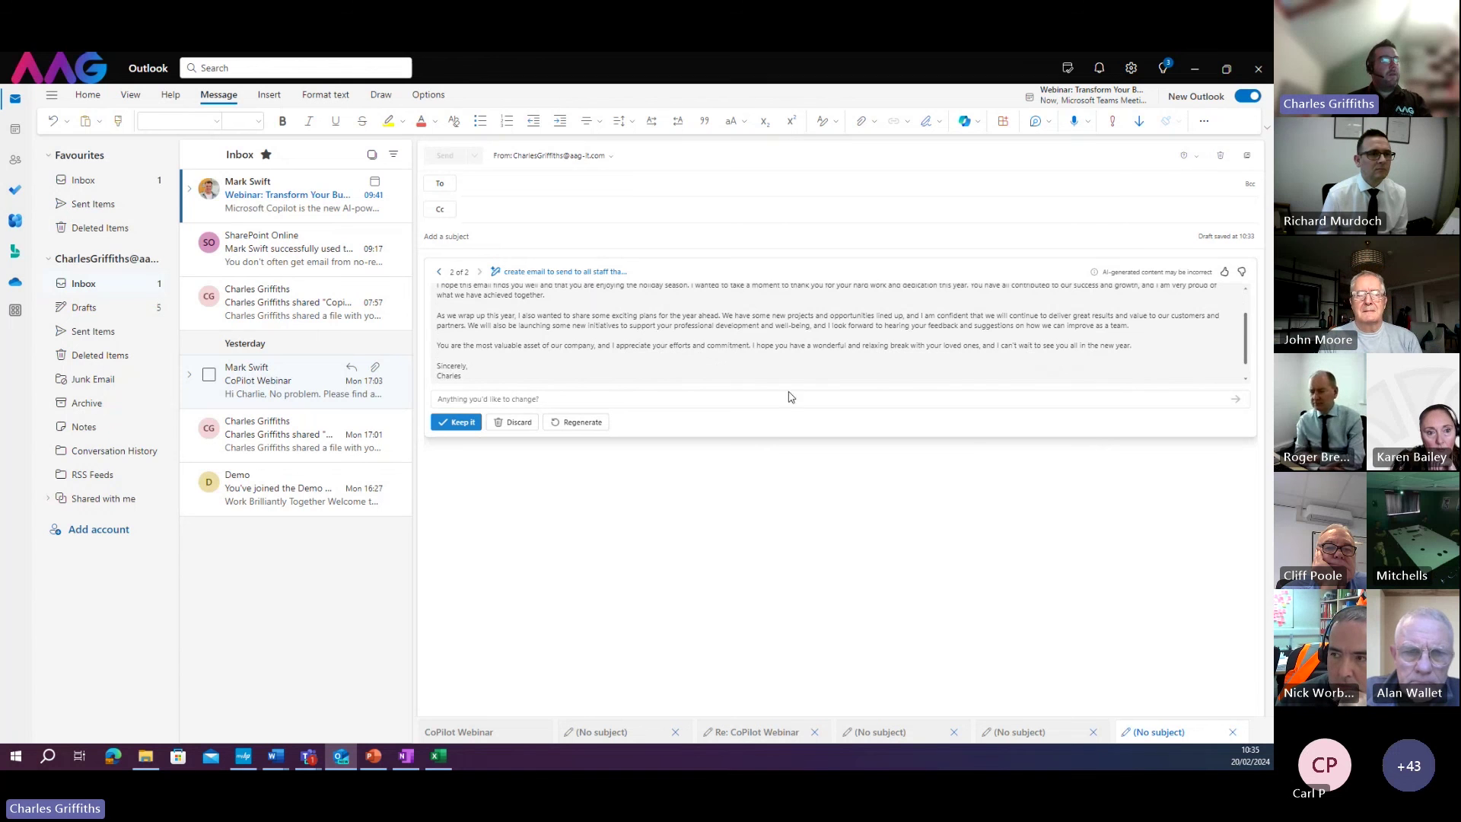
scroll(719, 341, "up", 1)
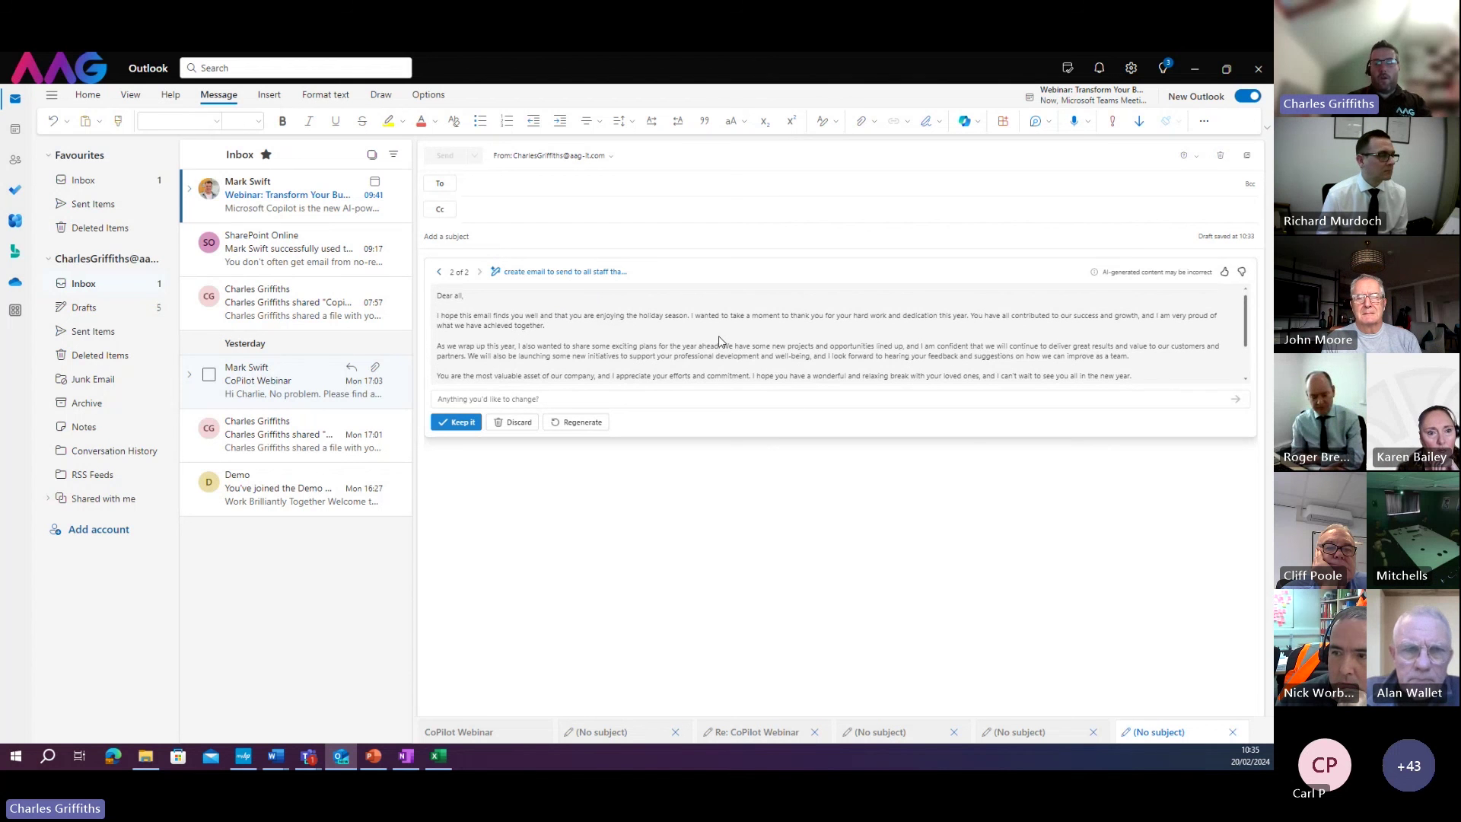